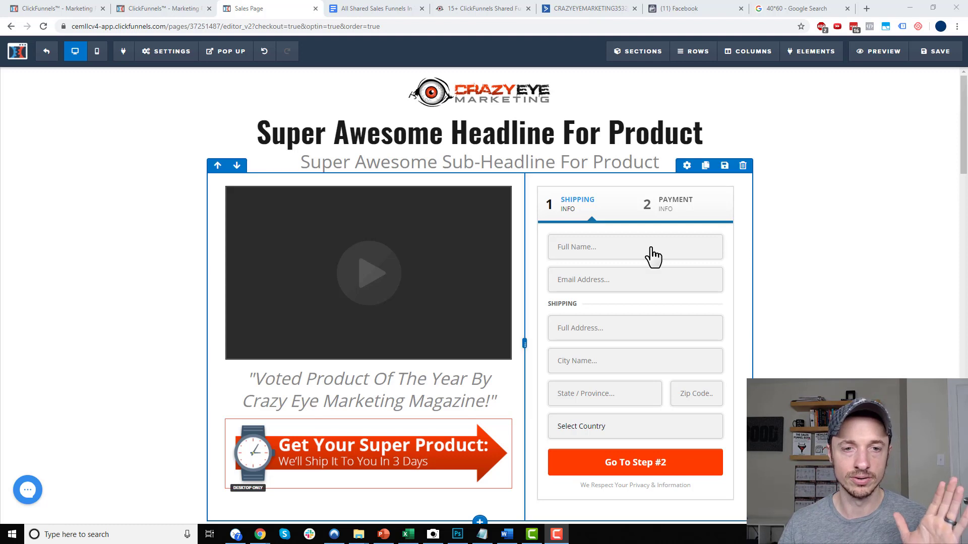
# Step: Preview the sales page, which shows the two-step order form with shipping fields
pyautogui.click(886, 51)
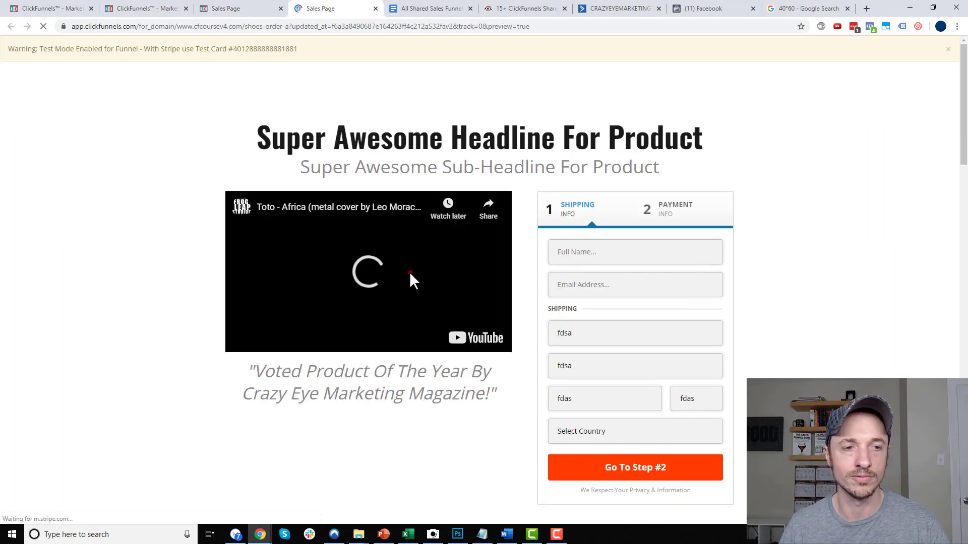
# Step: Pause the YouTube video in the preview, where the order form is visible on load
pyautogui.click(409, 271)
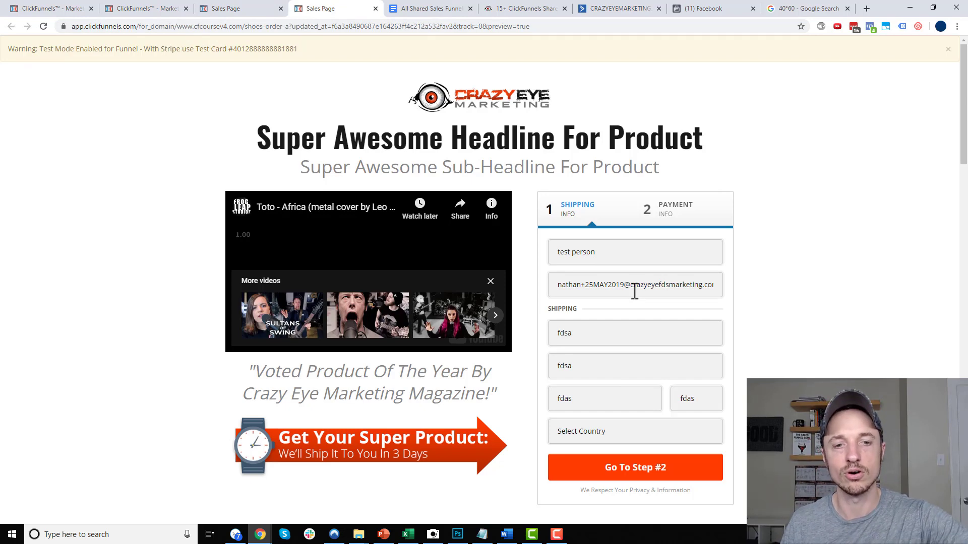
# Step: Give the order form a Fade In timed delay of 5 seconds and save the page
pyautogui.click(213, 10)
pyautogui.click(683, 250)
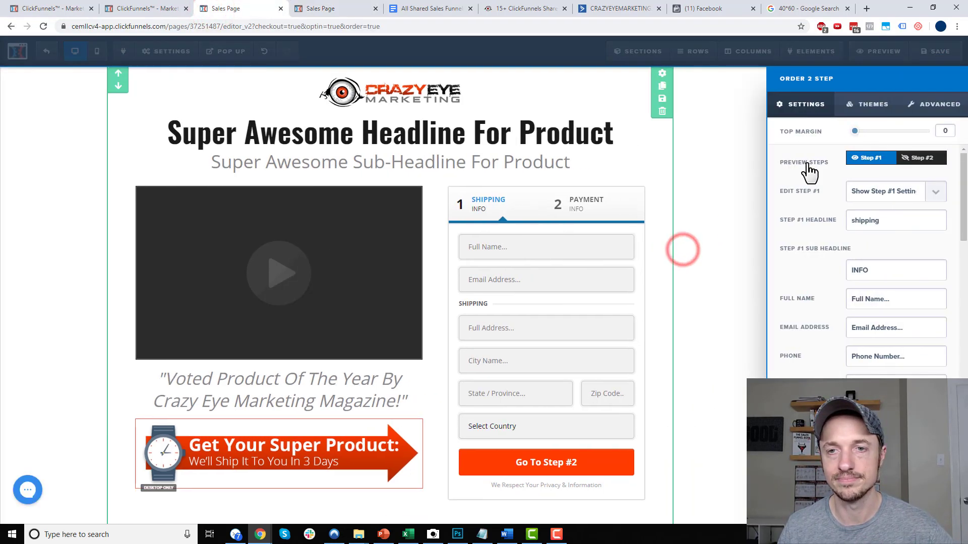
pyautogui.click(952, 107)
pyautogui.click(950, 132)
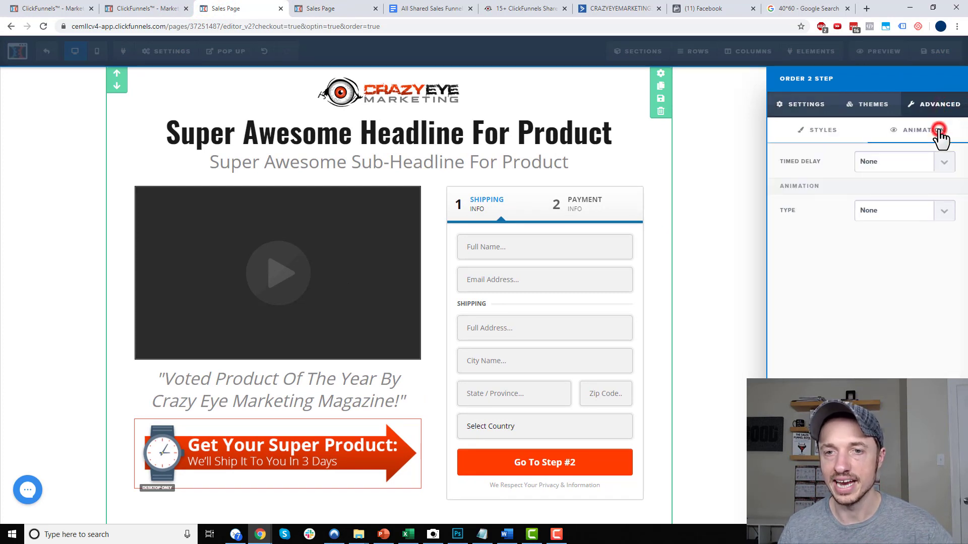
pyautogui.click(910, 158)
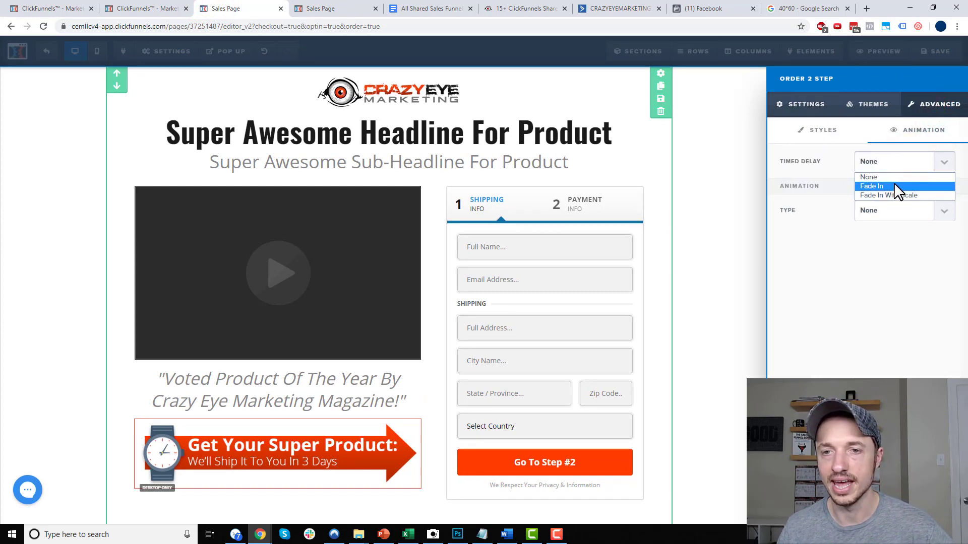
pyautogui.click(893, 186)
pyautogui.click(901, 212)
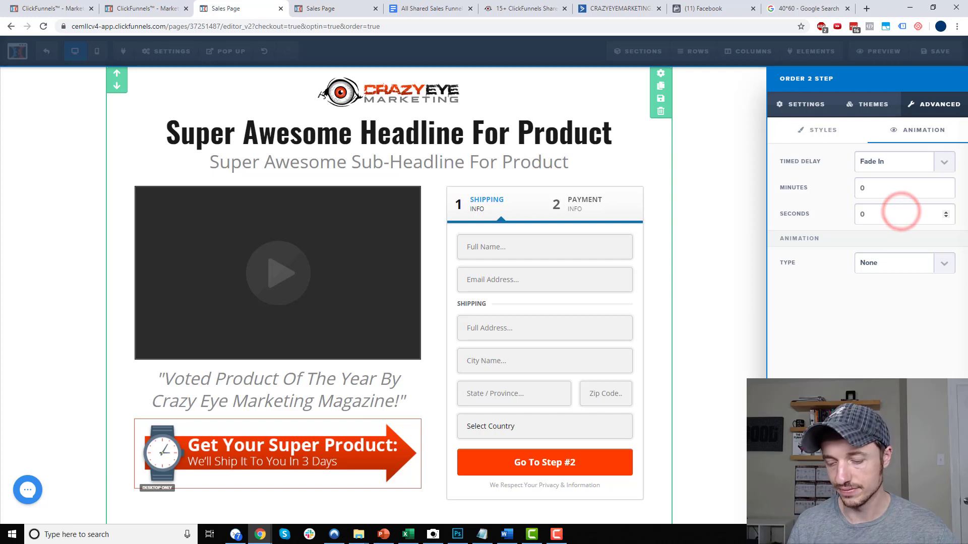
pyautogui.write('5')
pyautogui.click(706, 249)
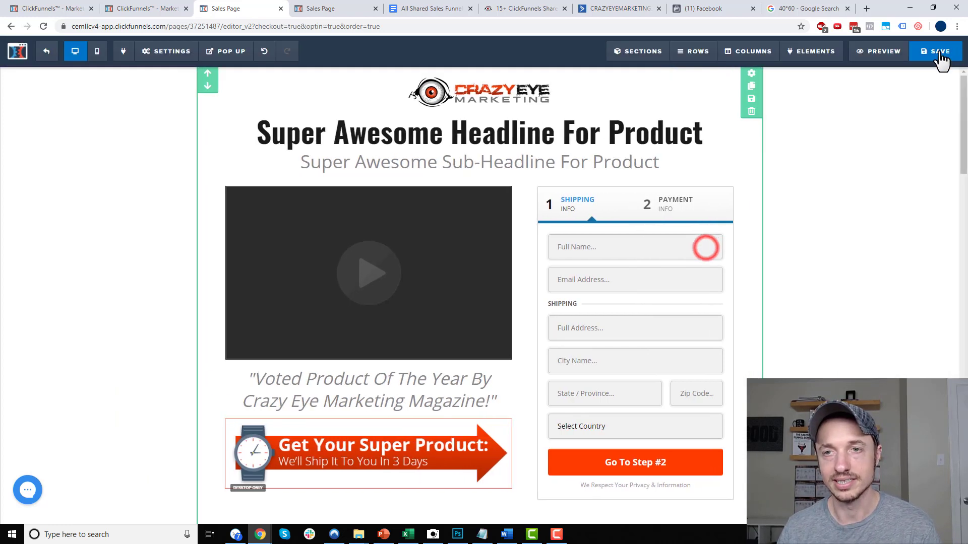
pyautogui.click(937, 52)
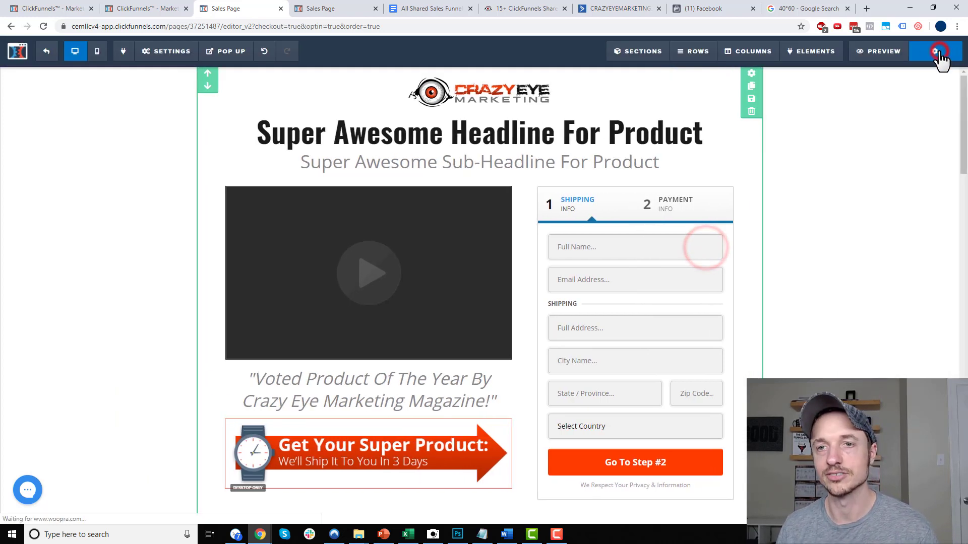
# Step: Open a fresh preview, pause the video, and reload to watch the form fade in
pyautogui.click(872, 60)
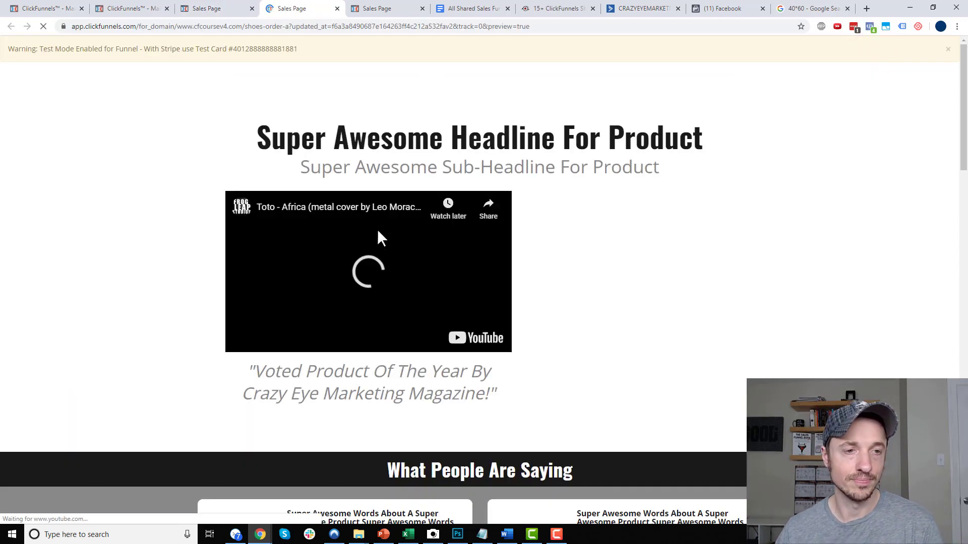
pyautogui.click(386, 274)
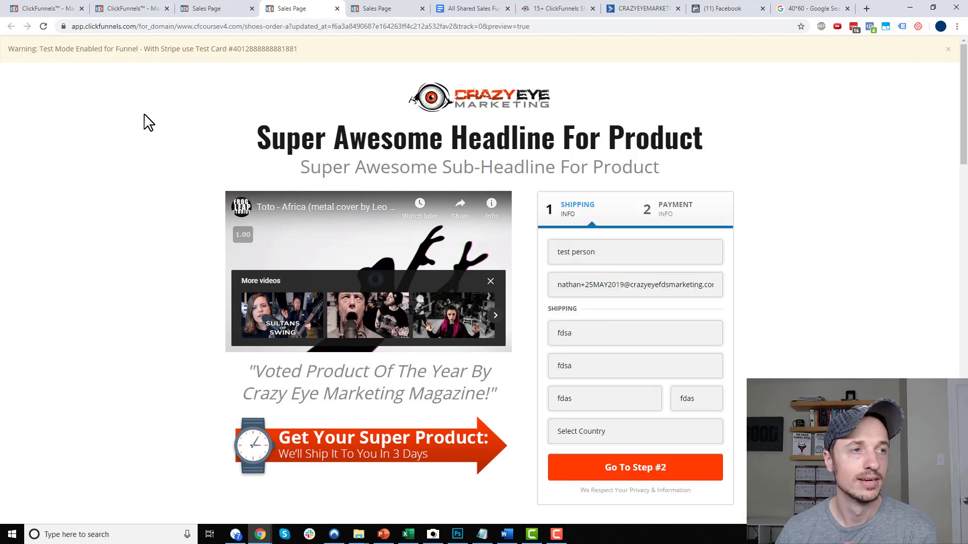
pyautogui.click(44, 26)
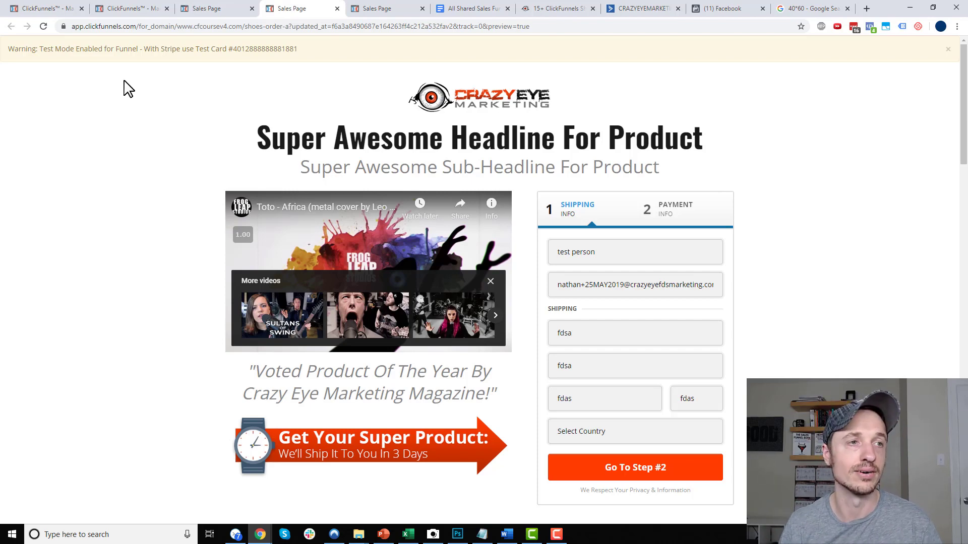
# Step: Drag a Countdown Minute Timer element into place just below the order form
pyautogui.click(214, 8)
pyautogui.scroll(-2, 524, 206)
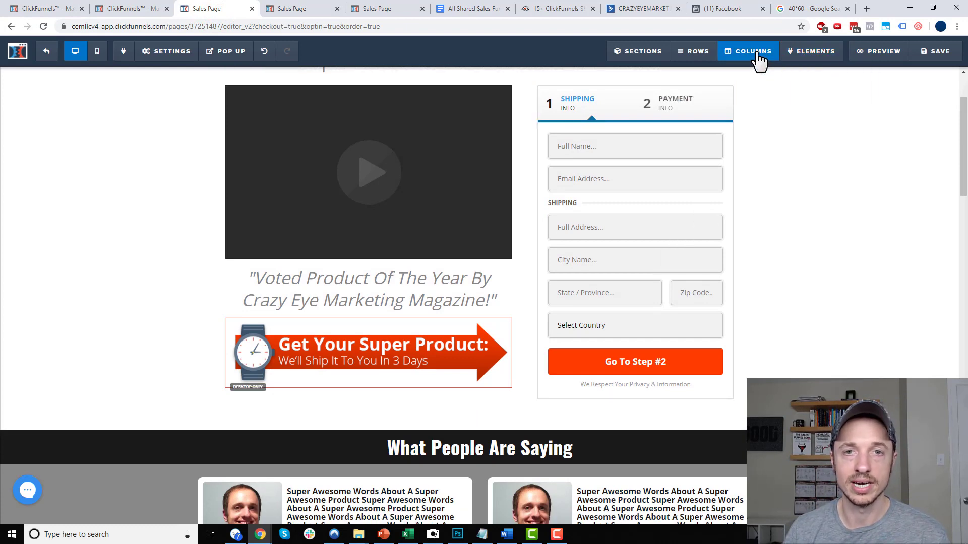
pyautogui.click(813, 72)
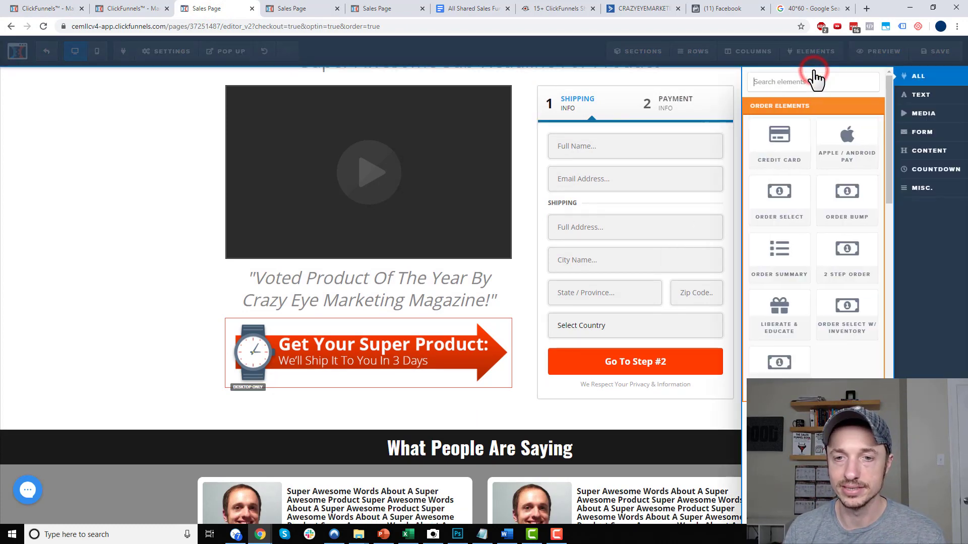
pyautogui.scroll(-10, 827, 252)
pyautogui.scroll(-6, 819, 261)
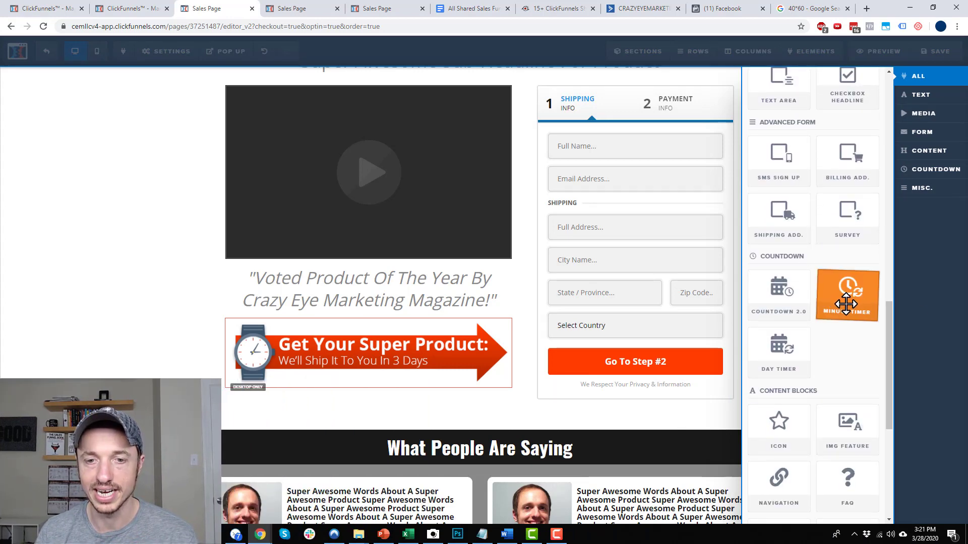
pyautogui.moveTo(851, 300); pyautogui.dragTo(634, 405)
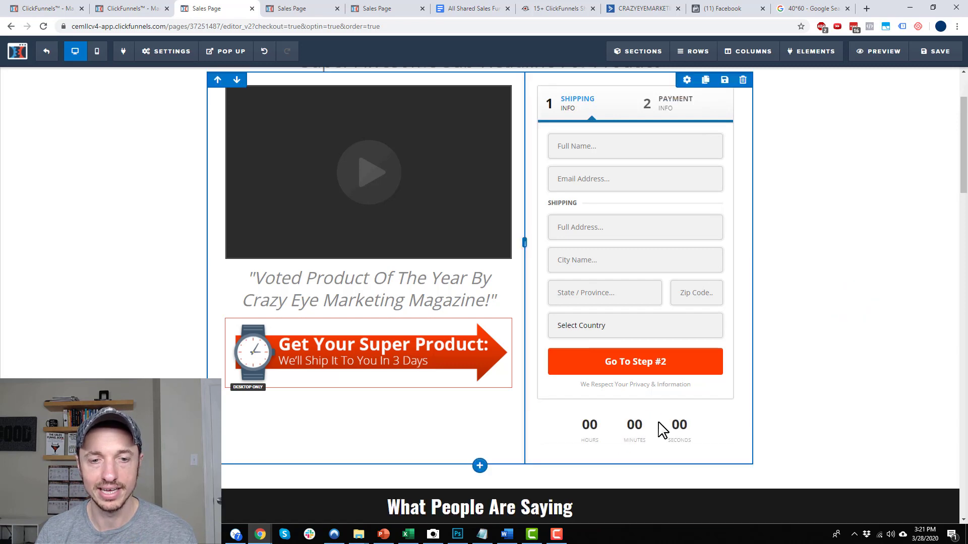
pyautogui.scroll(2, 631, 188)
pyautogui.scroll(-3, 650, 275)
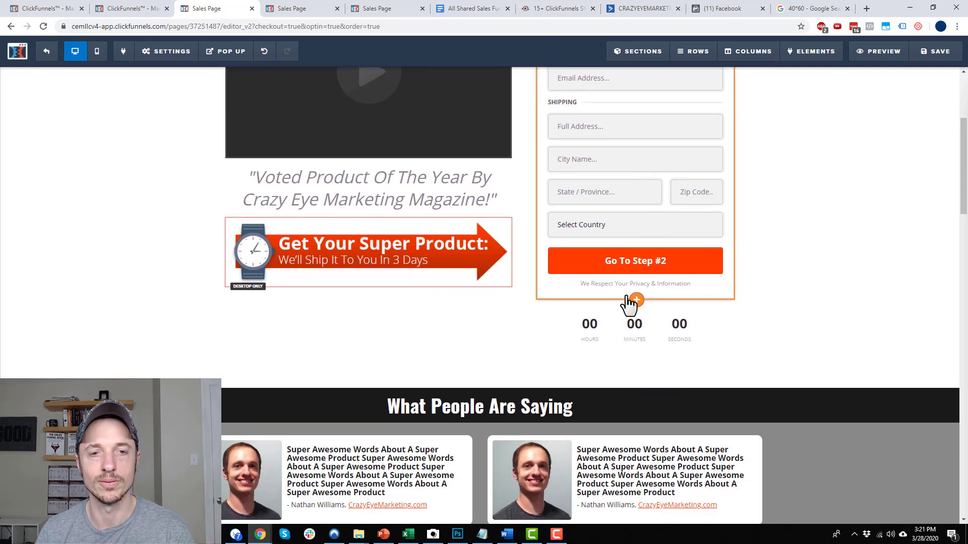
pyautogui.scroll(2, 631, 302)
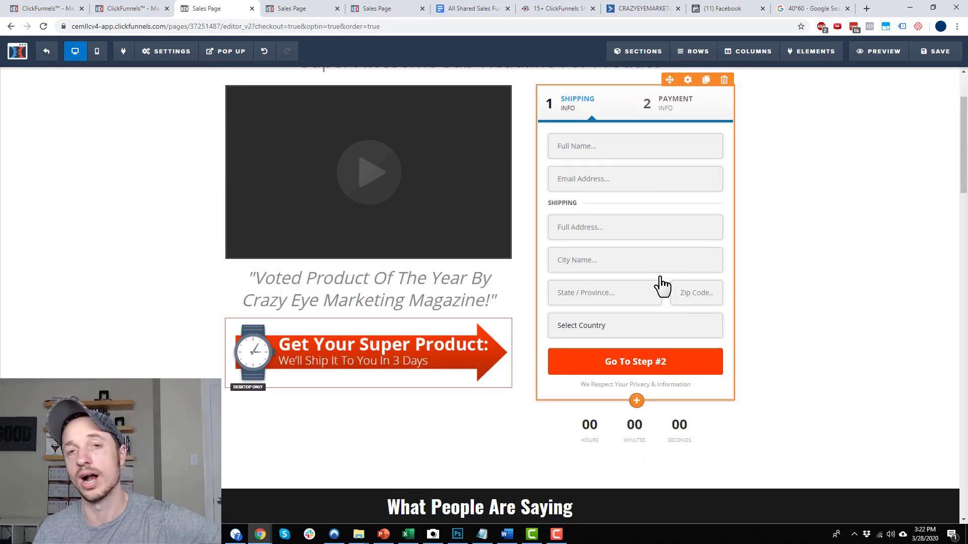
pyautogui.scroll(-1, 656, 297)
# Step: Set the order form's Advanced > Animation Timed Delay back to None
pyautogui.moveTo(670, 384)
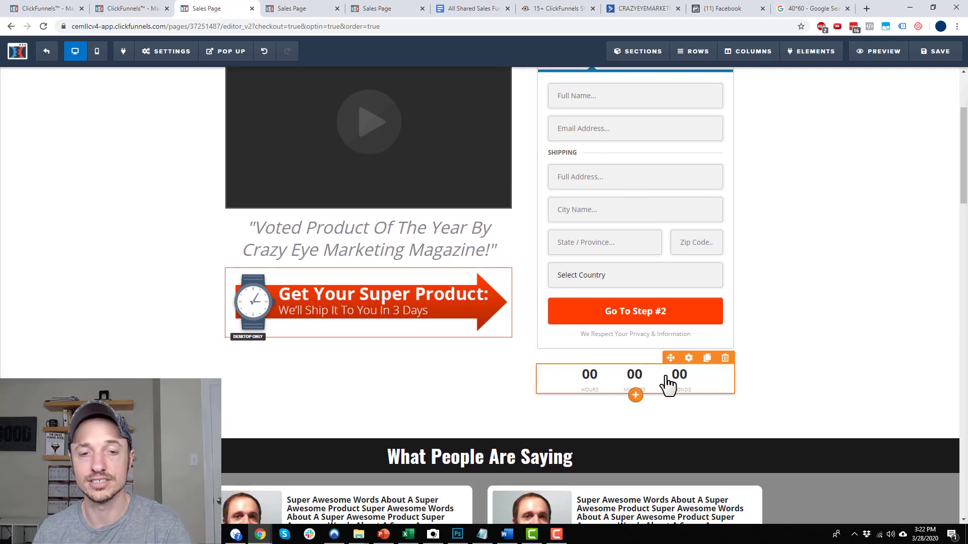
pyautogui.click(683, 204)
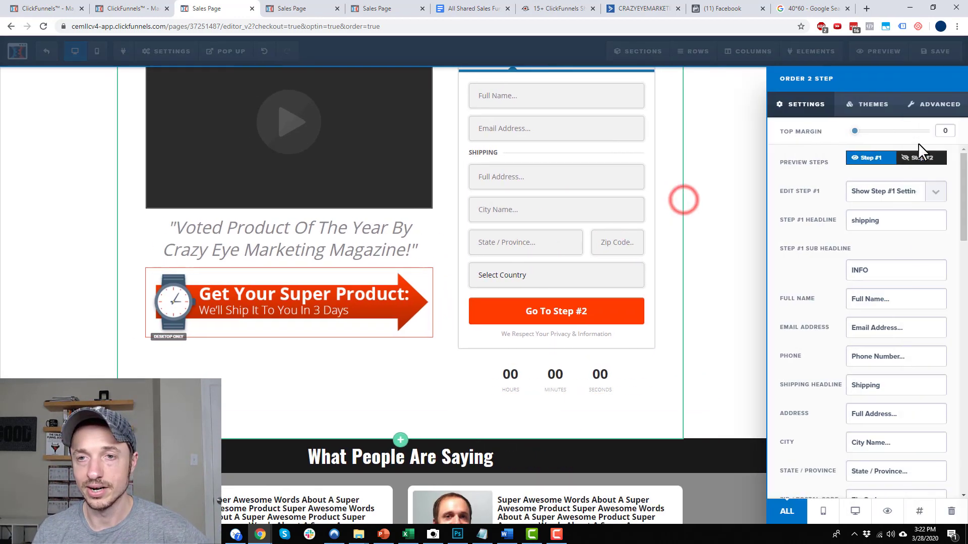
pyautogui.click(955, 103)
pyautogui.click(930, 132)
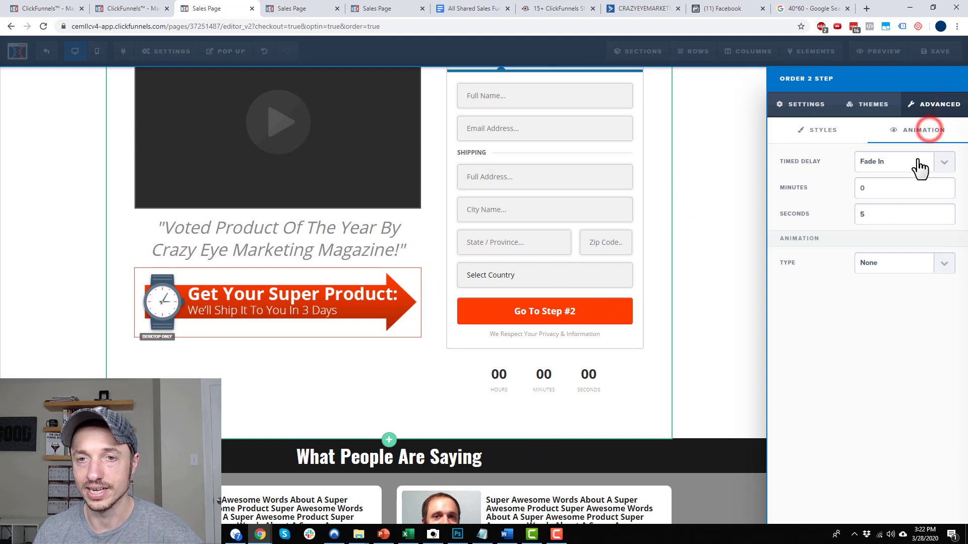
pyautogui.click(916, 160)
pyautogui.click(903, 179)
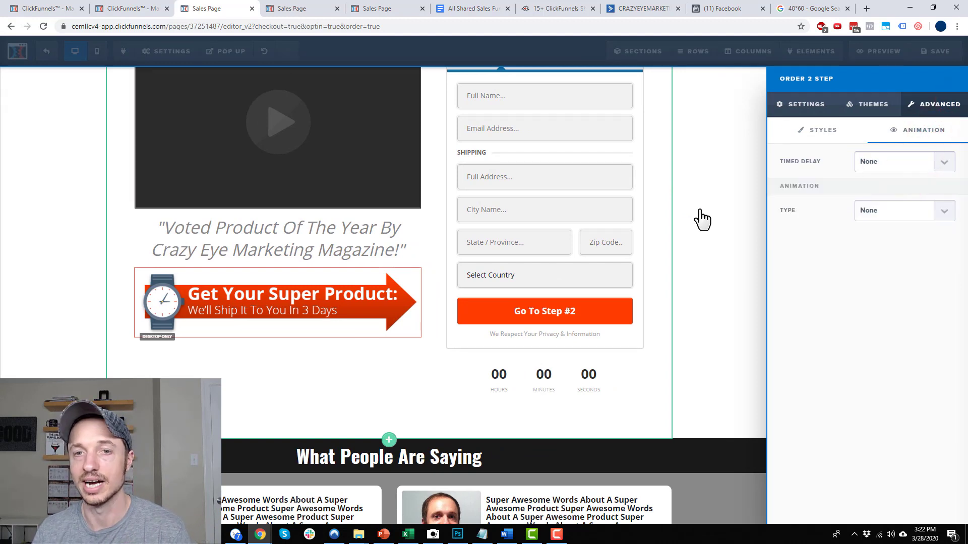
pyautogui.click(734, 189)
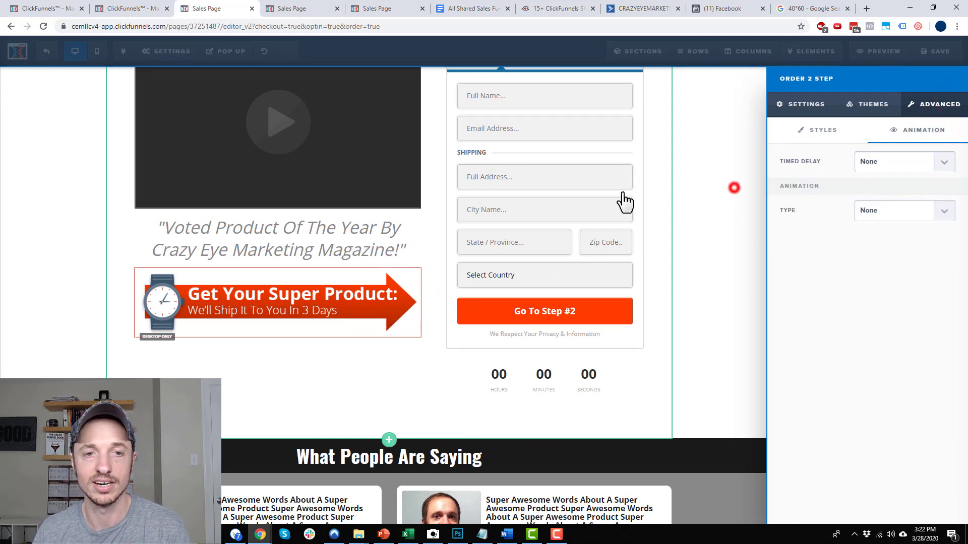
# Step: Set the countdown timer's duration to 0 minutes and 5 seconds
pyautogui.moveTo(652, 389)
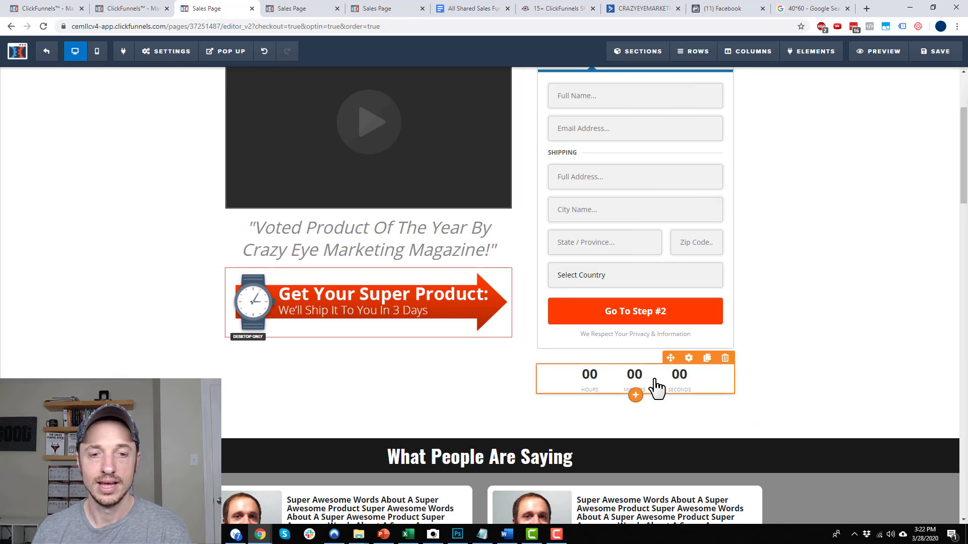
pyautogui.click(689, 358)
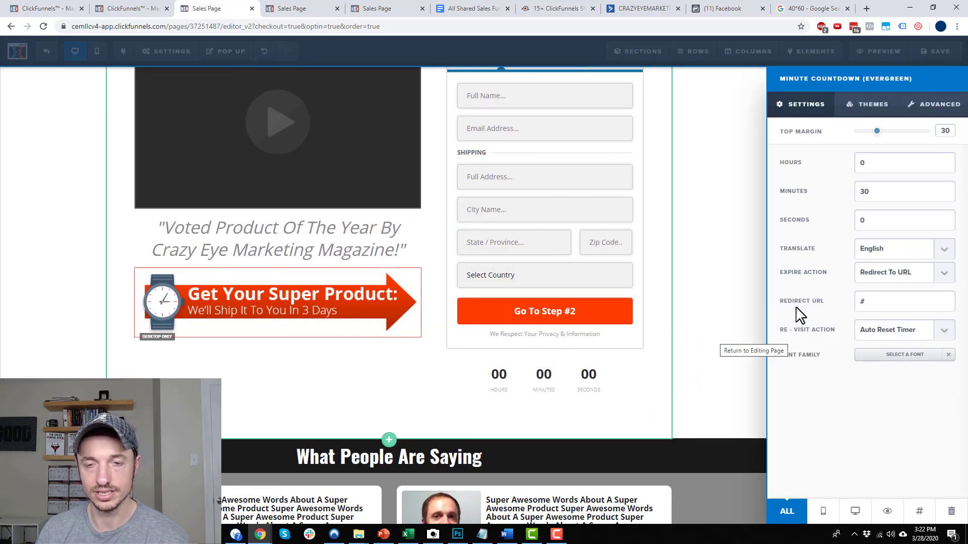
pyautogui.doubleClick(898, 191)
pyautogui.press('BackSpace')
pyautogui.doubleClick(906, 222)
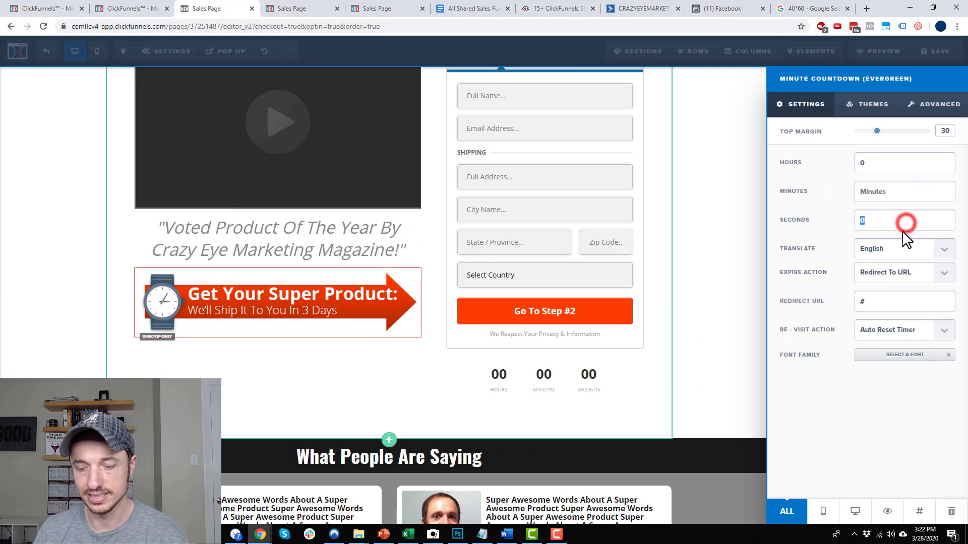
pyautogui.write('5')
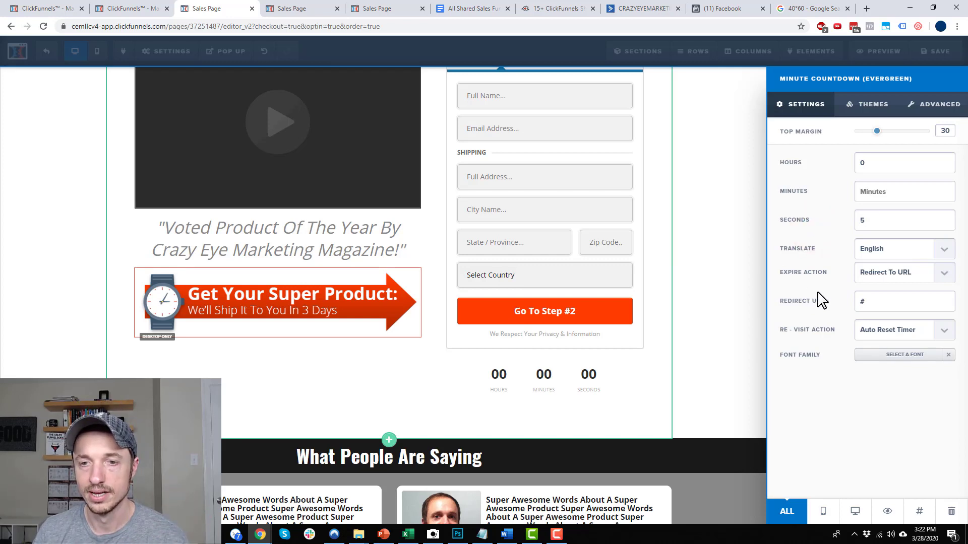
# Step: Set the Expire Action to Show & Hide Elements, showing the order2 element
pyautogui.click(892, 273)
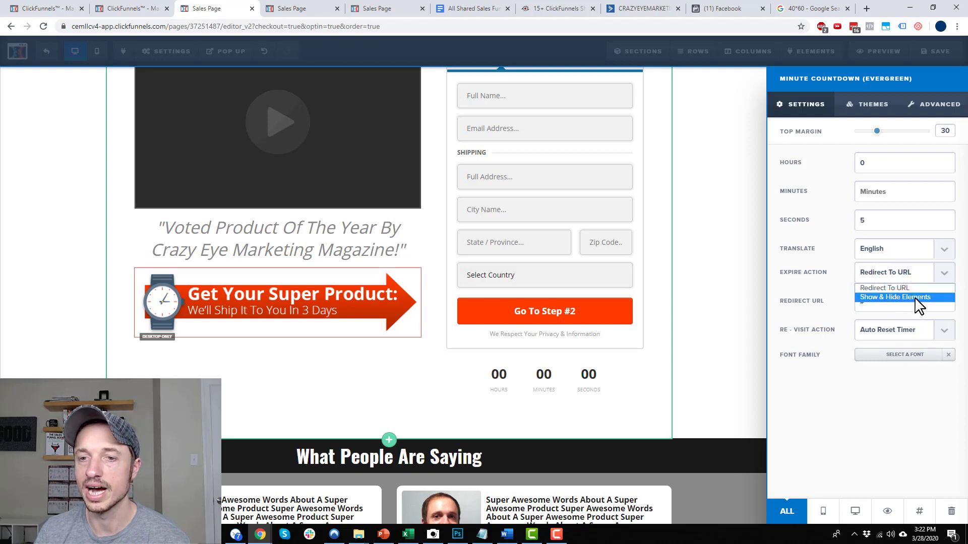
pyautogui.click(915, 297)
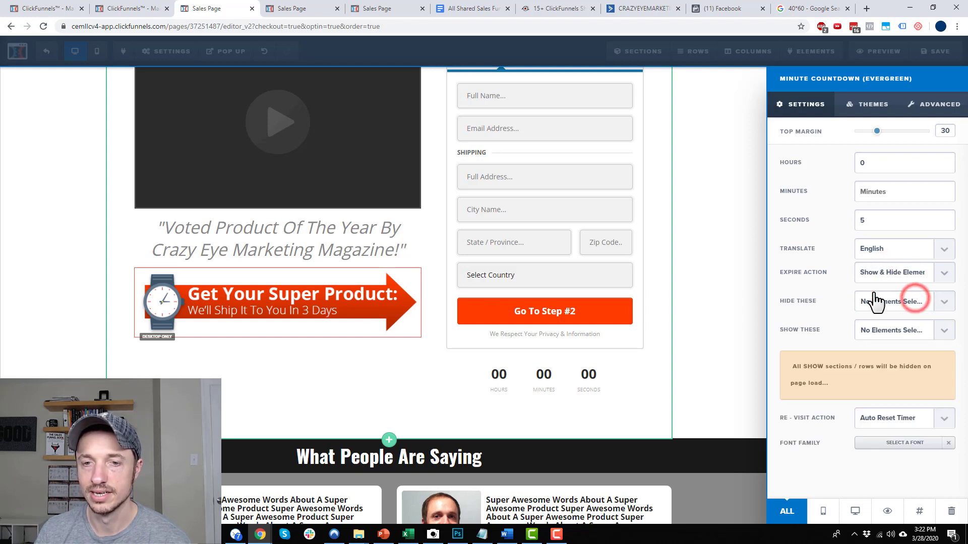
pyautogui.click(889, 332)
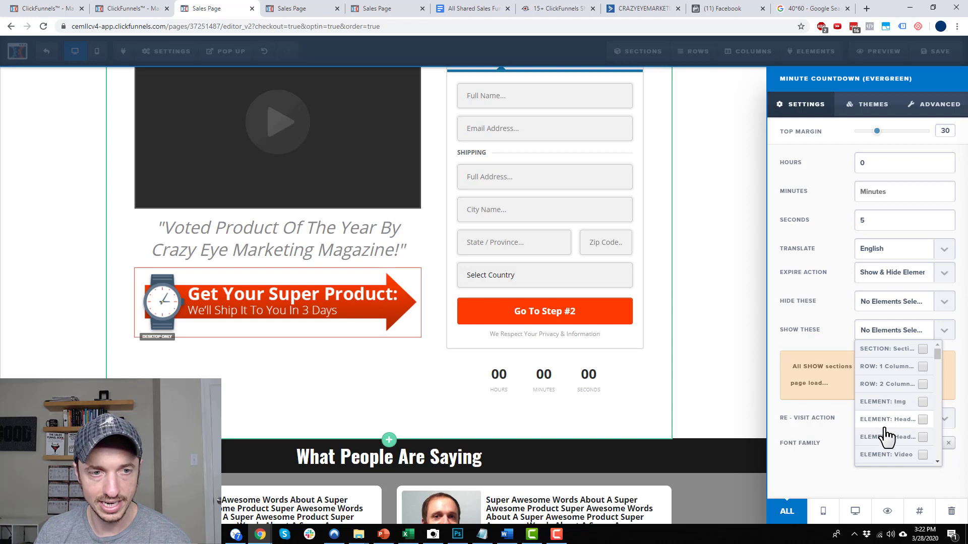
pyautogui.scroll(-2, 886, 443)
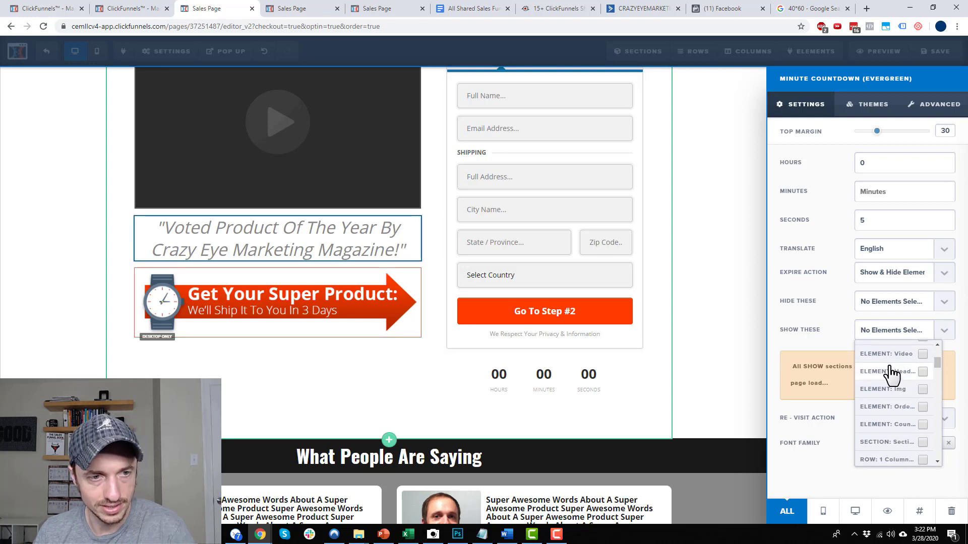
pyautogui.click(890, 407)
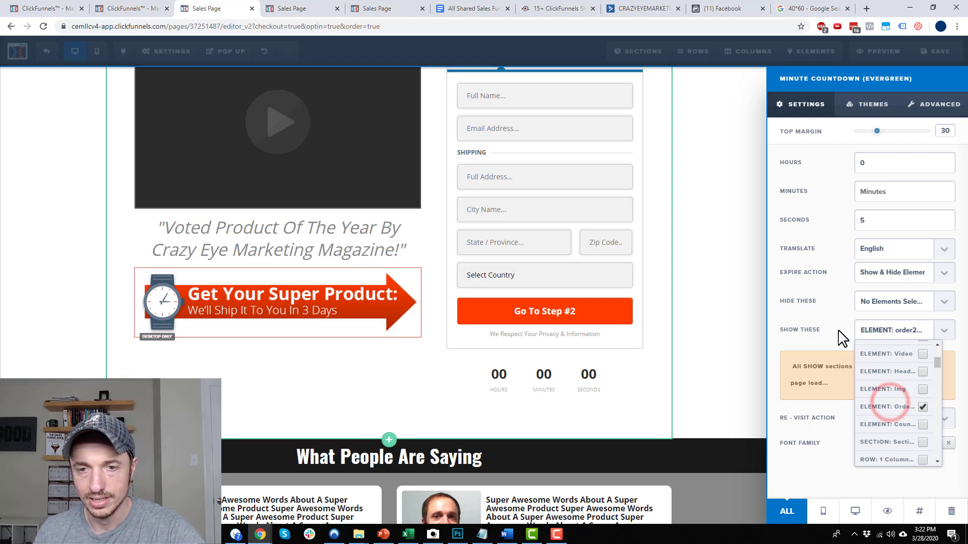
pyautogui.click(817, 338)
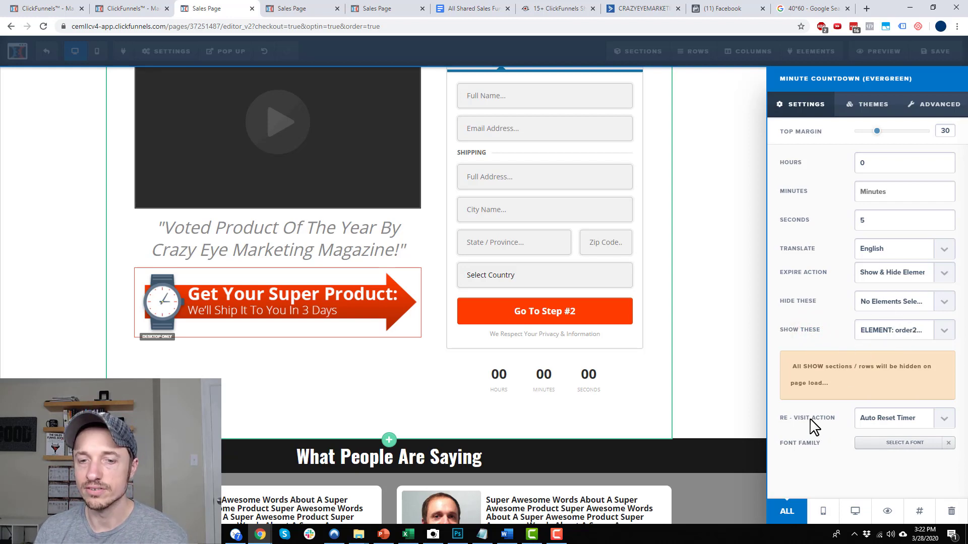
# Step: Set Re-Visit Action to Auto Expire For X Days with 365 days, and hide the timer
pyautogui.click(918, 421)
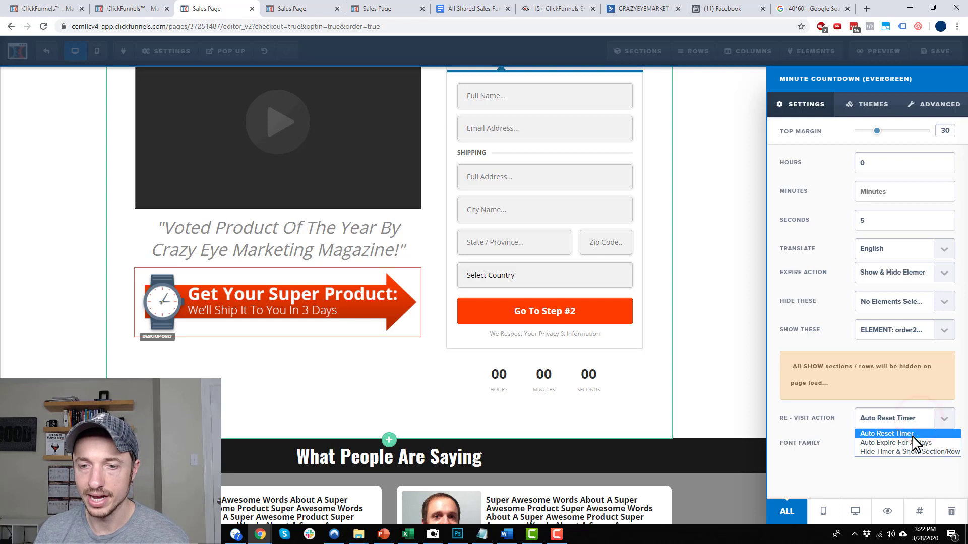
pyautogui.click(917, 445)
pyautogui.scroll(-2, 917, 446)
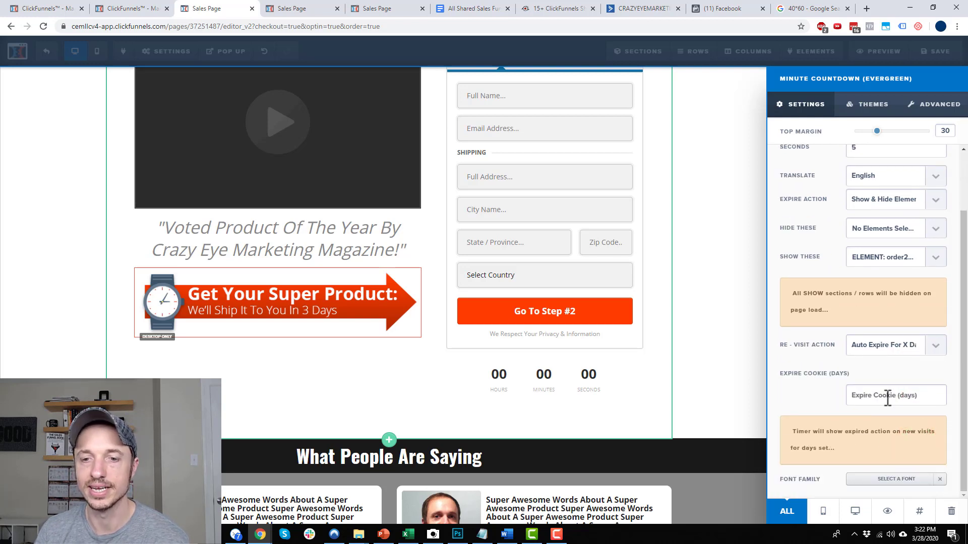
pyautogui.write('365')
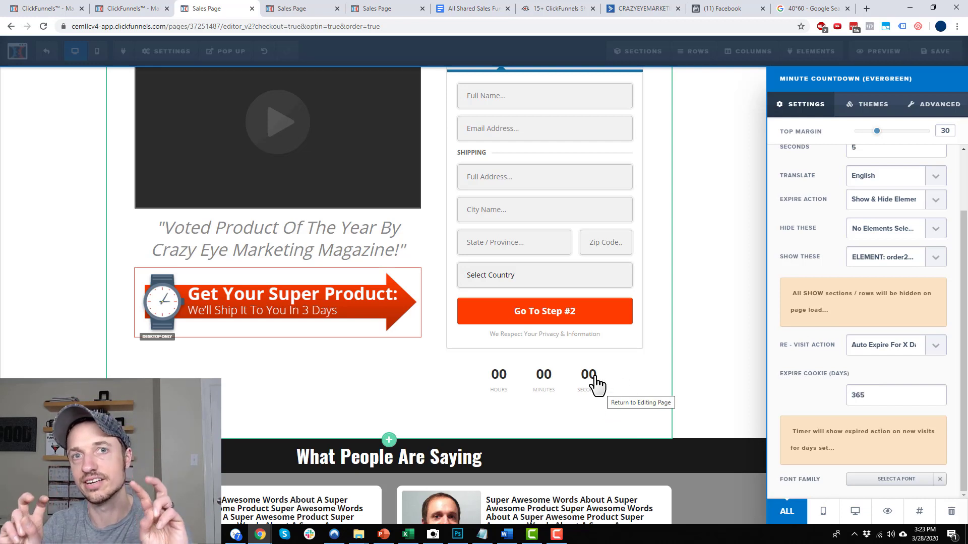
pyautogui.click(887, 512)
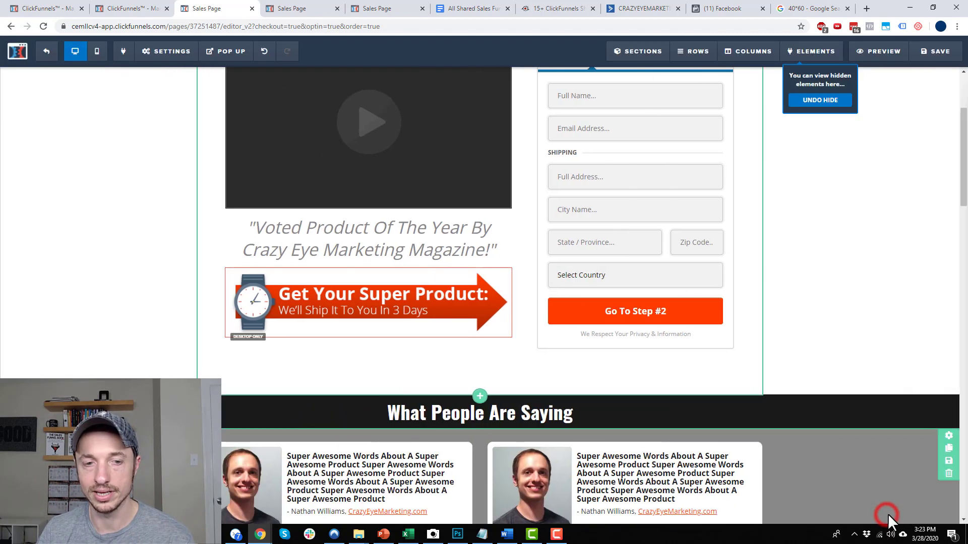
# Step: Confirm in Manage Elements that the countdown timer stays hidden, toggling its eye icon
pyautogui.click(826, 327)
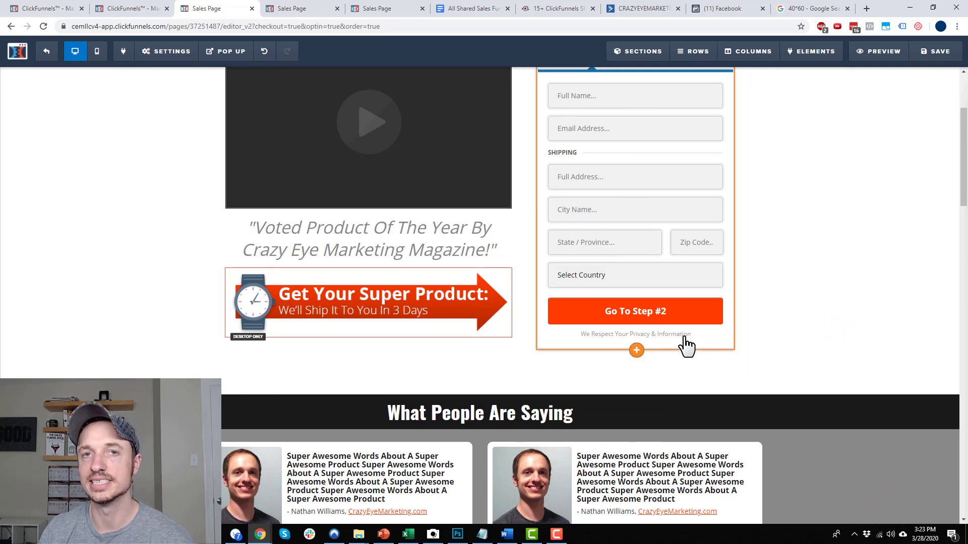
pyautogui.moveTo(827, 55)
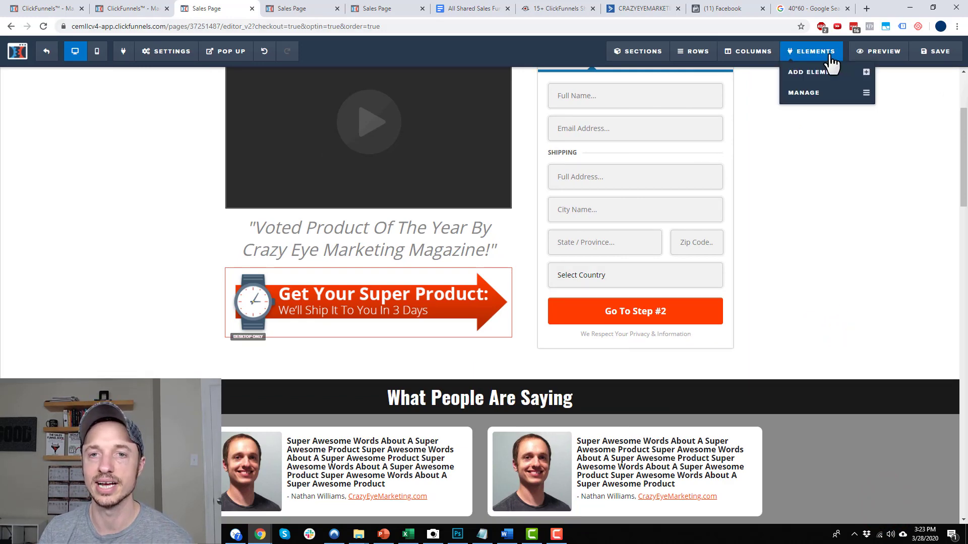
pyautogui.click(825, 92)
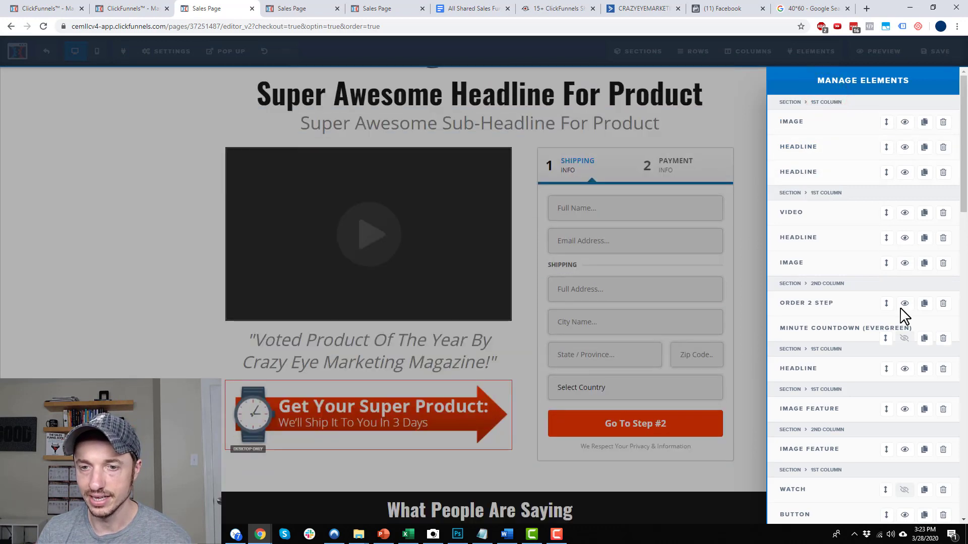
pyautogui.click(904, 339)
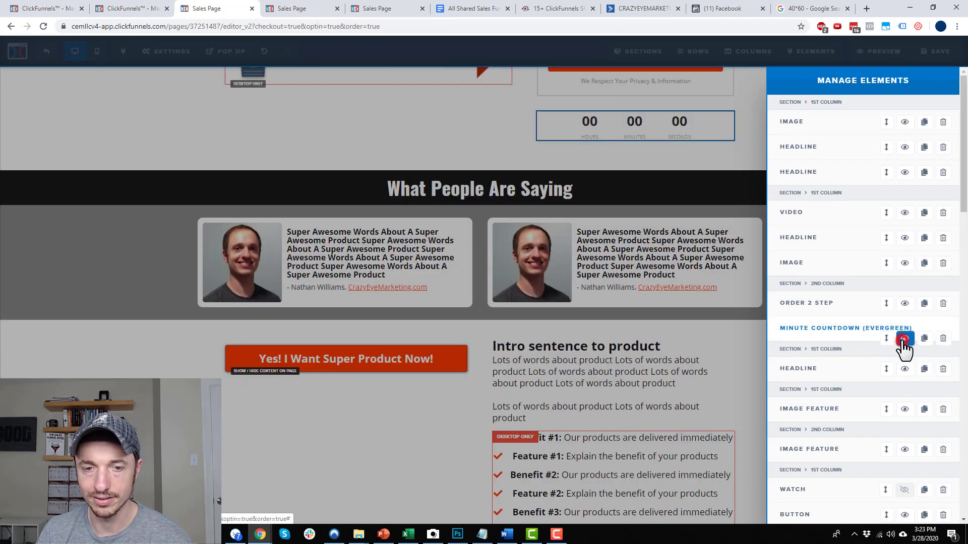
pyautogui.click(904, 339)
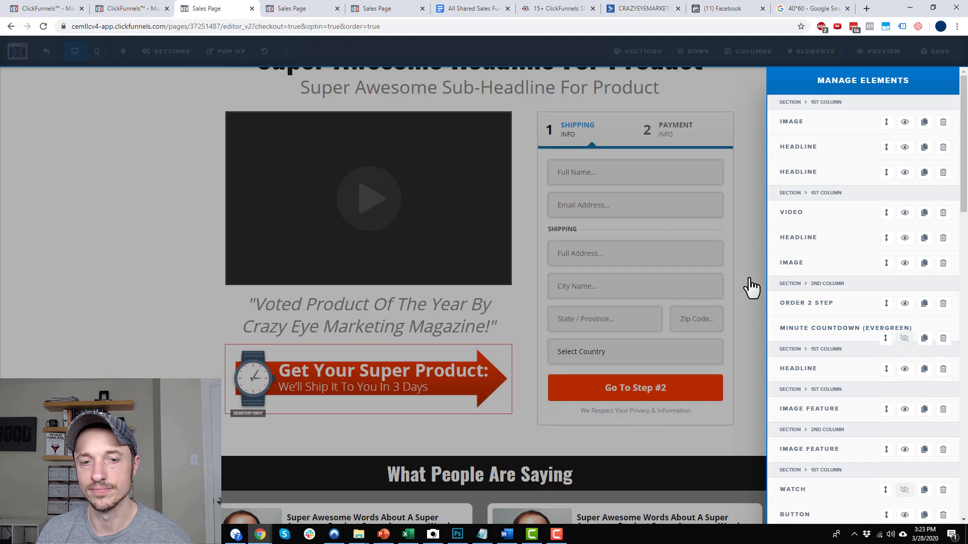
pyautogui.click(750, 284)
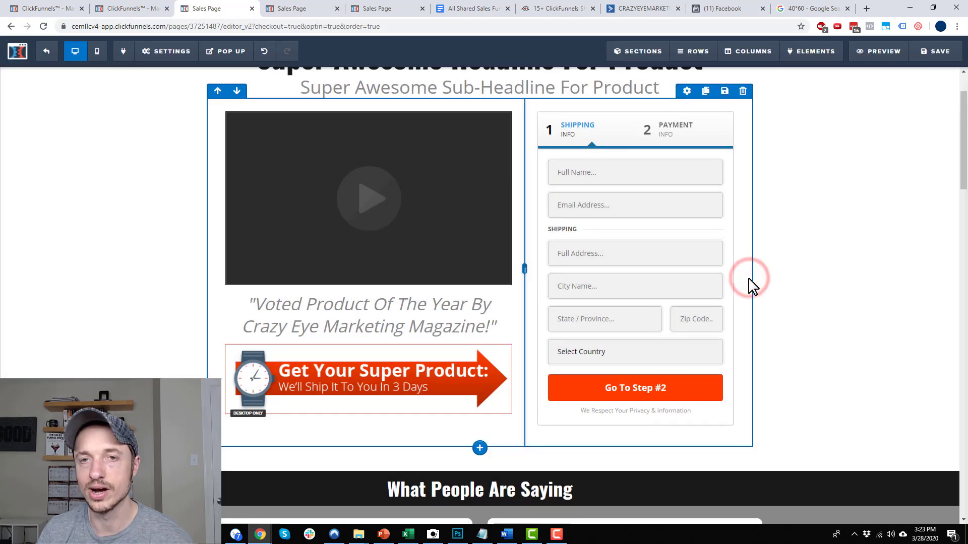
pyautogui.moveTo(828, 61)
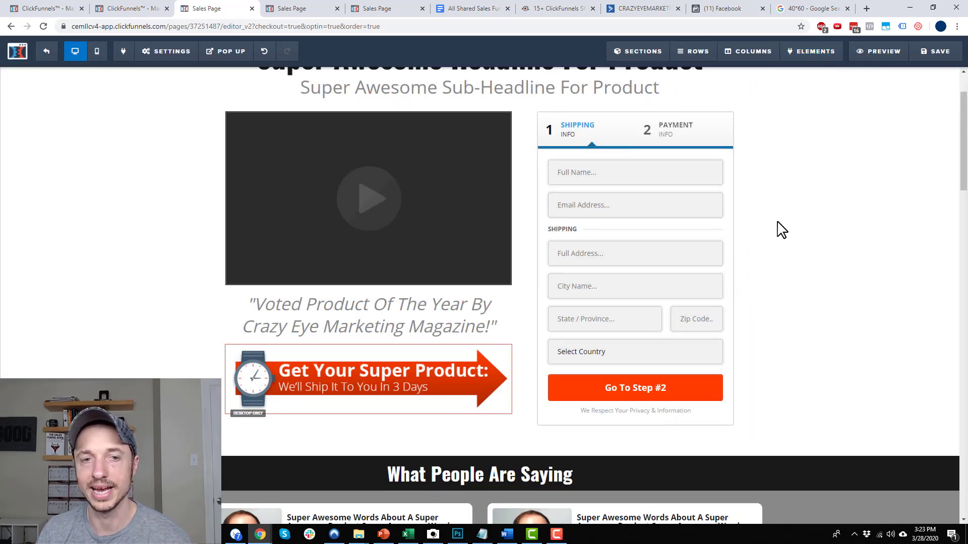
pyautogui.click(820, 275)
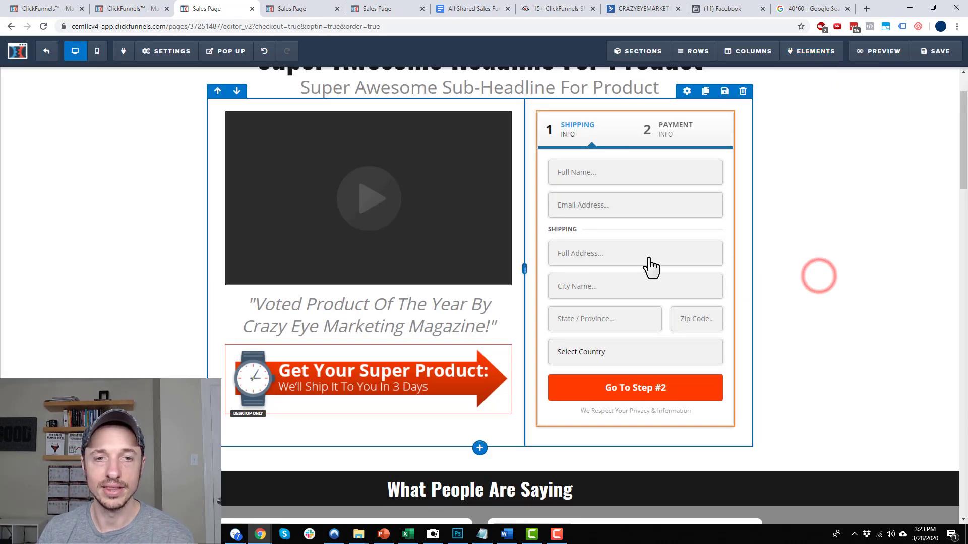
# Step: Hide the ORDER 2 STEP form, confirm it stays hidden in Manage Elements, and save
pyautogui.click(684, 111)
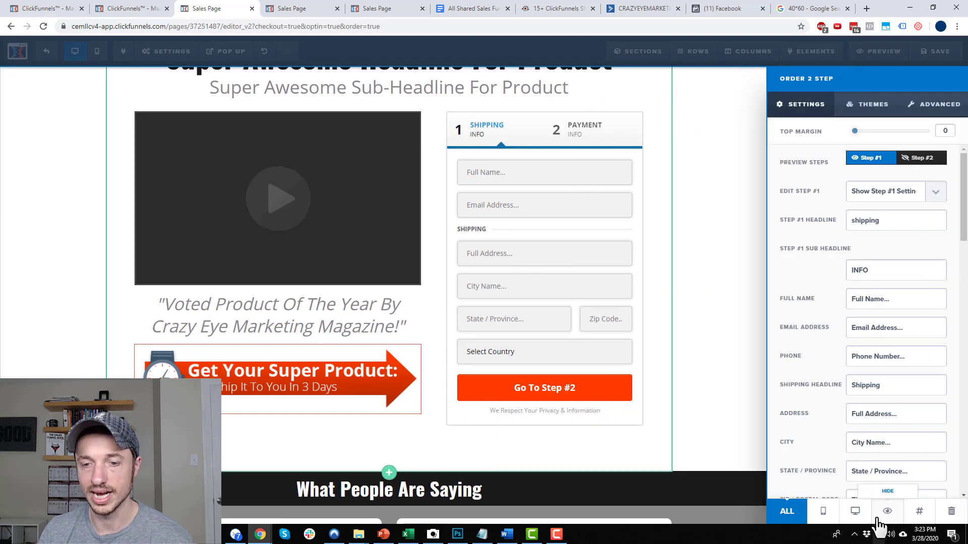
pyautogui.click(886, 512)
pyautogui.click(824, 297)
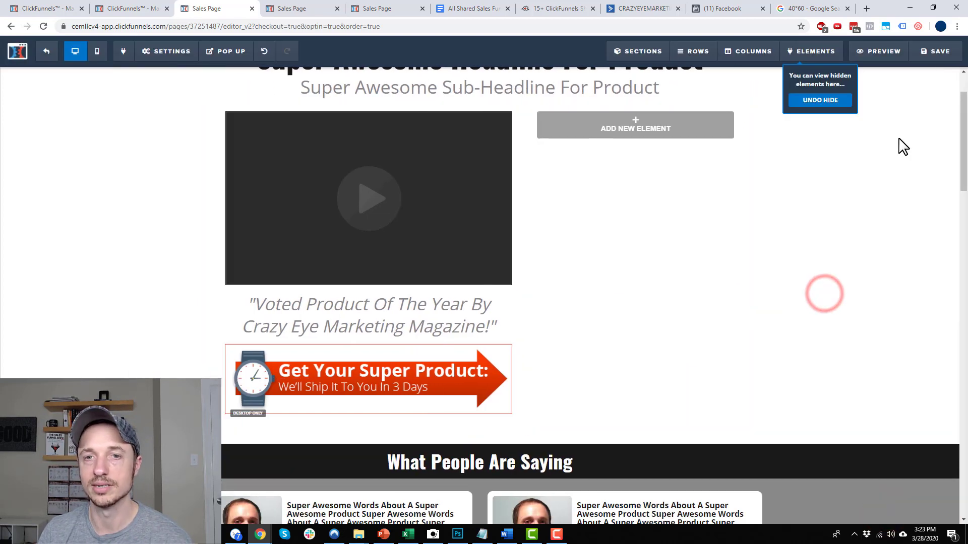
pyautogui.moveTo(811, 58)
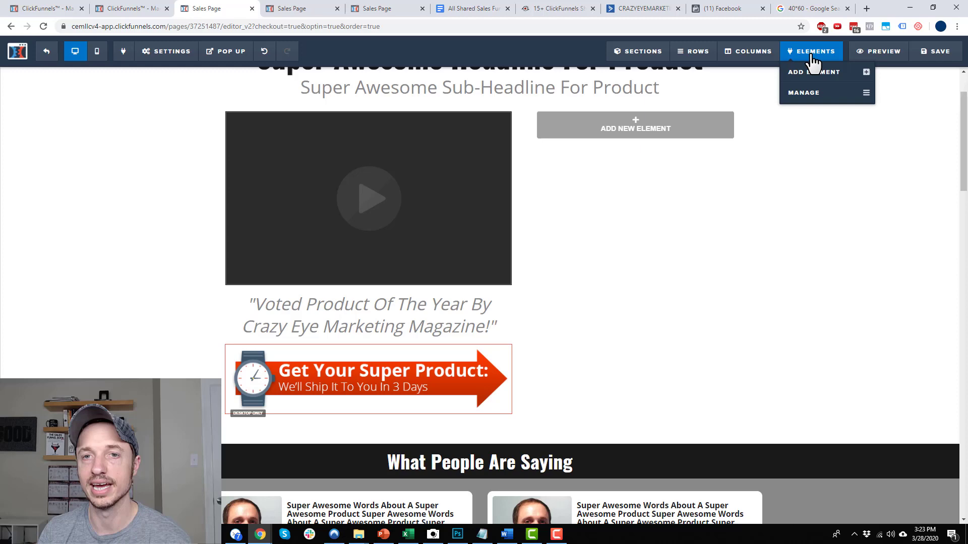
pyautogui.click(818, 98)
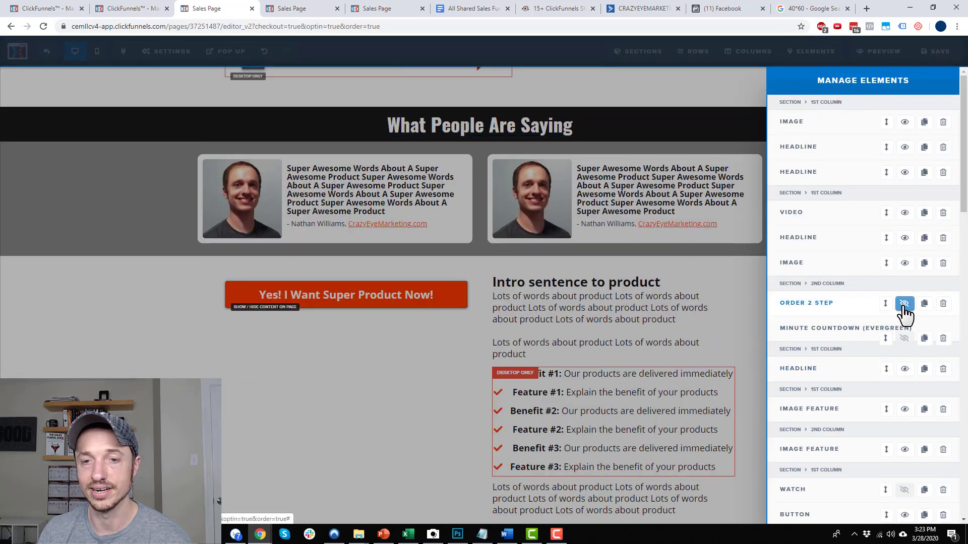
pyautogui.click(905, 304)
pyautogui.click(904, 304)
pyautogui.scroll(-5, 724, 252)
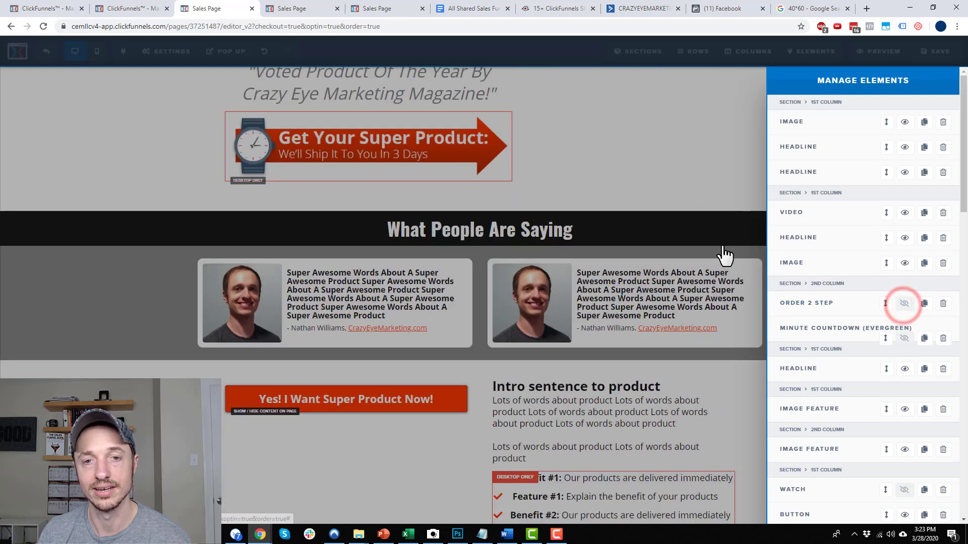
pyautogui.click(697, 163)
pyautogui.click(941, 54)
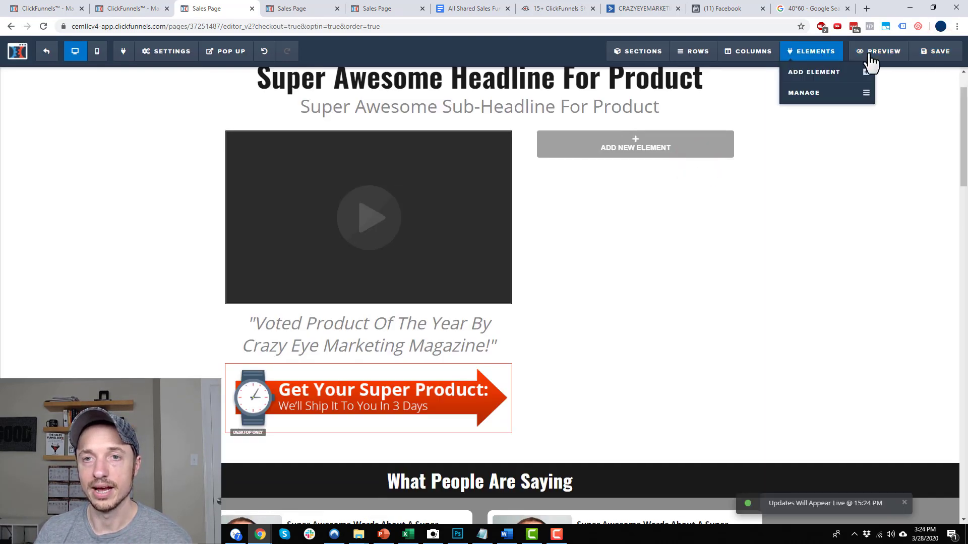
# Step: Preview the page, reload it with F5 to watch the form appear, then return to the editor
pyautogui.click(875, 51)
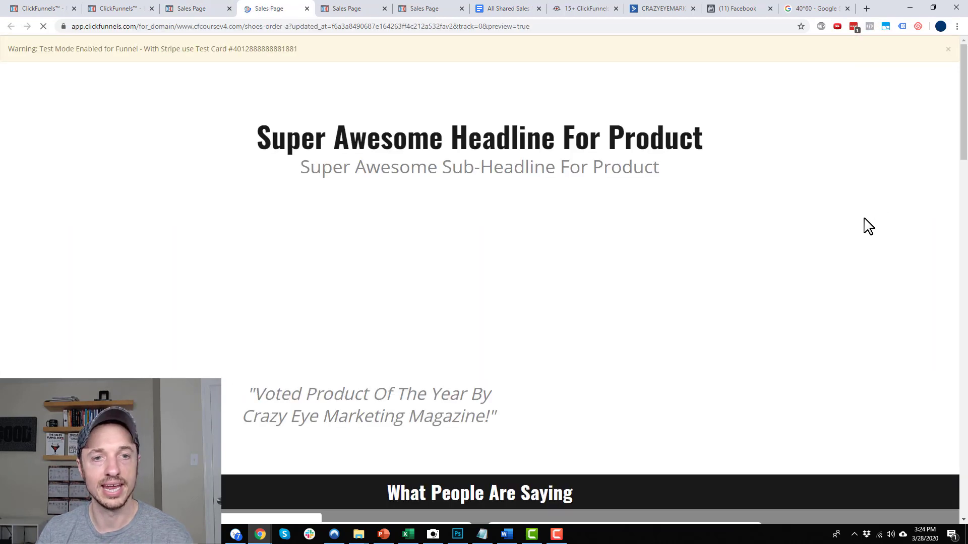
pyautogui.scroll(-1, 783, 320)
pyautogui.click(428, 255)
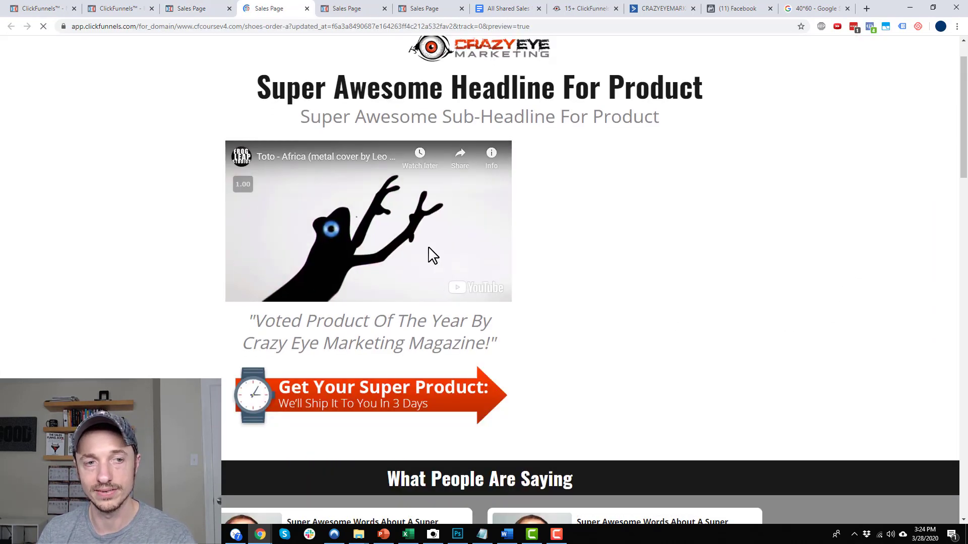
pyautogui.click(428, 255)
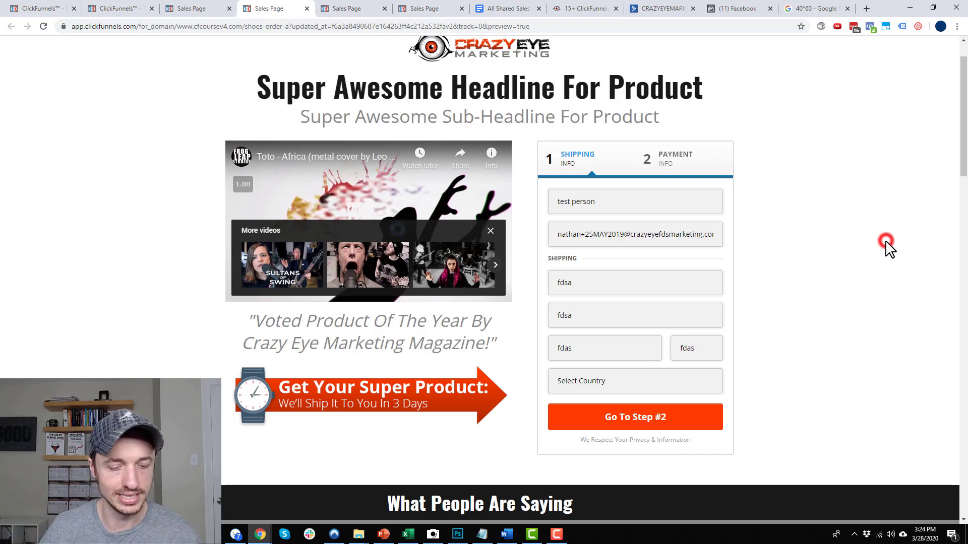
pyautogui.press('F5')
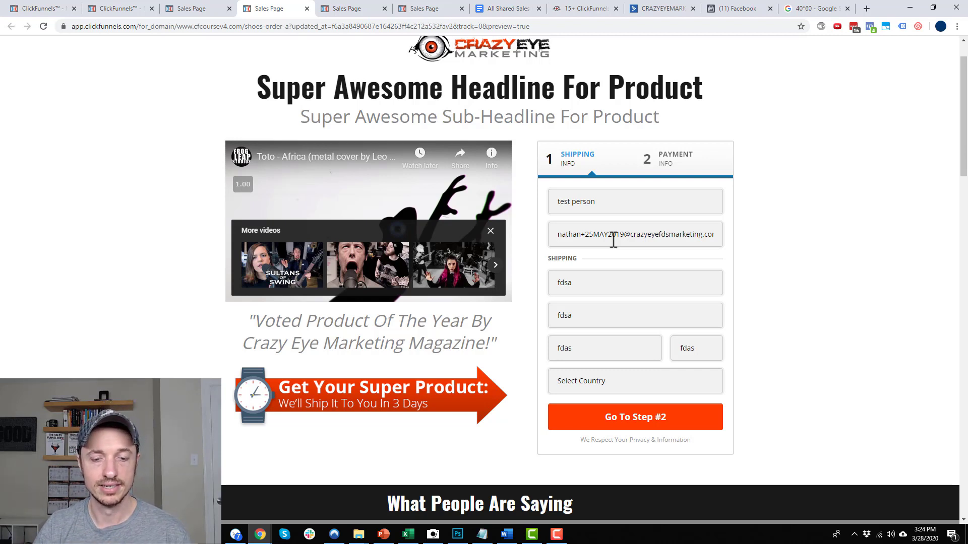
pyautogui.click(192, 8)
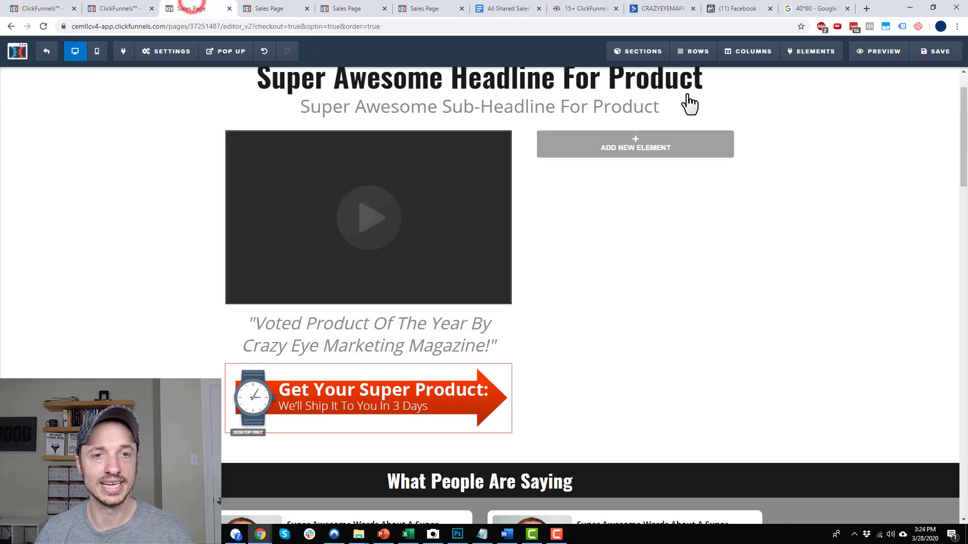
pyautogui.click(423, 169)
pyautogui.click(935, 106)
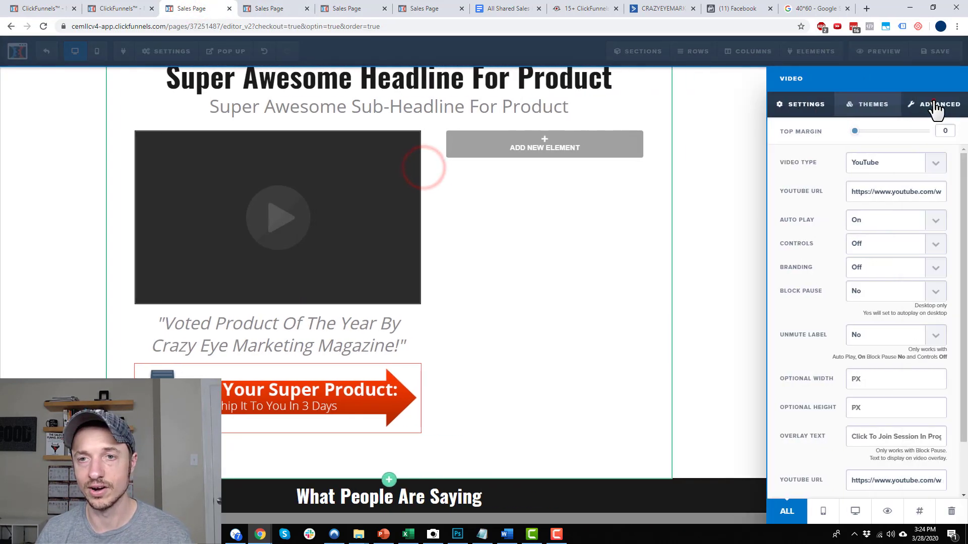
pyautogui.click(924, 132)
pyautogui.click(916, 157)
pyautogui.click(914, 160)
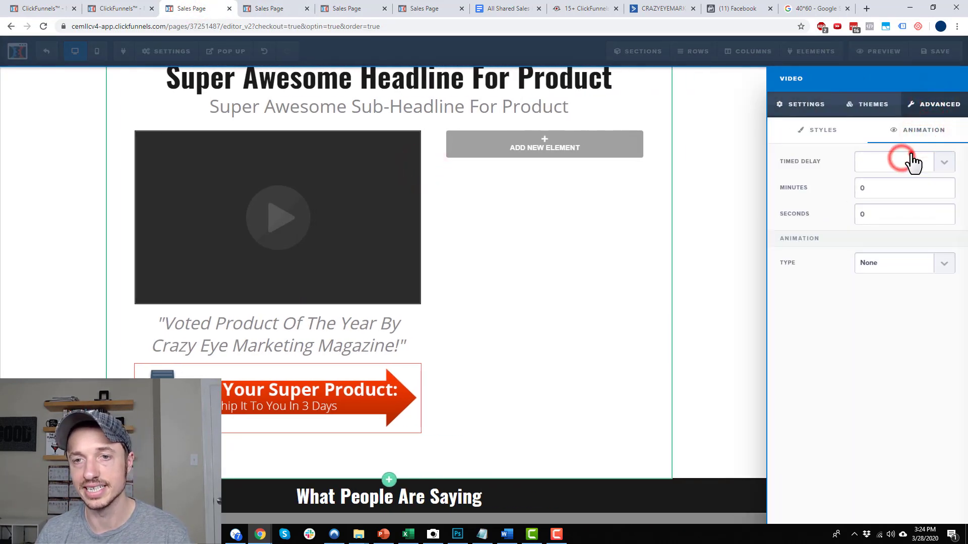
pyautogui.click(710, 154)
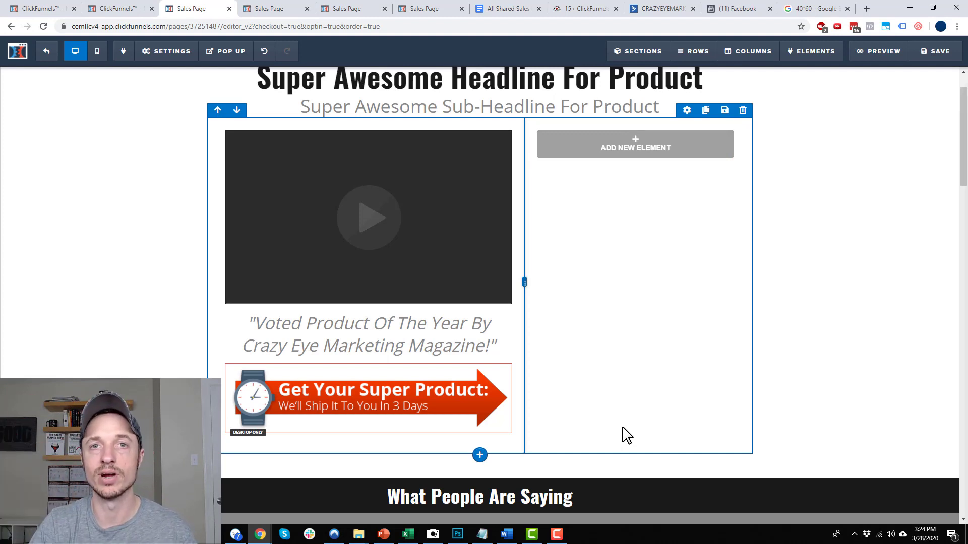
# Step: Unhide the Minute Countdown timer and the ORDER 2 STEP order form from the Manage list
pyautogui.moveTo(814, 50)
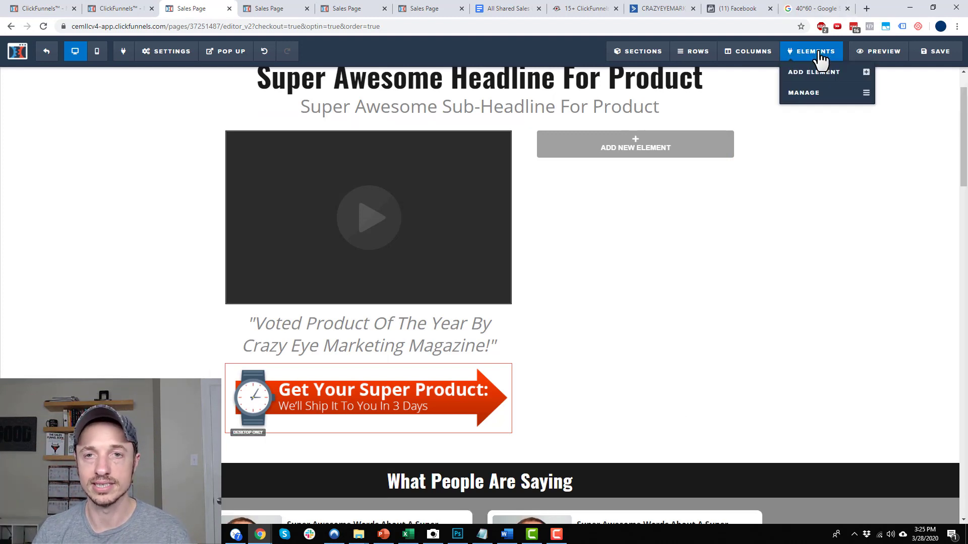
pyautogui.click(821, 96)
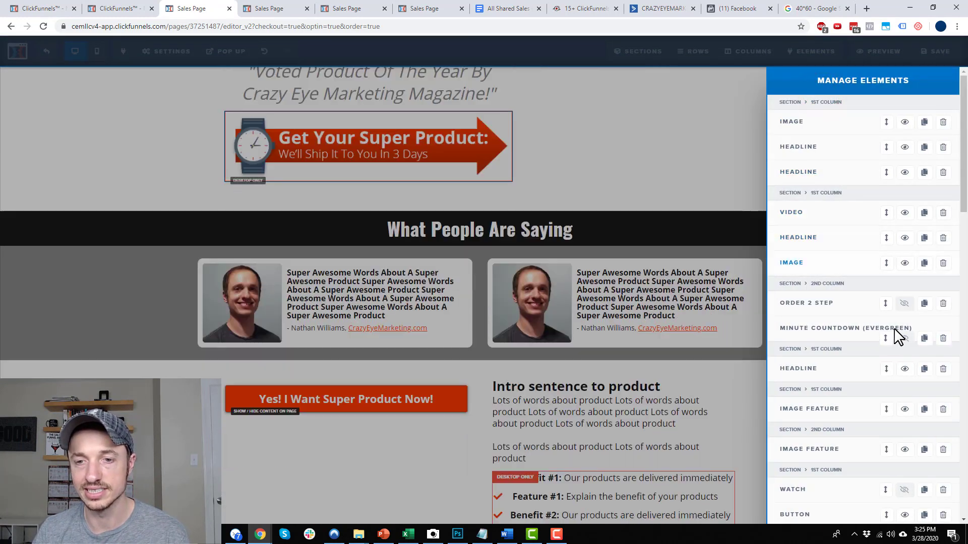
pyautogui.click(903, 339)
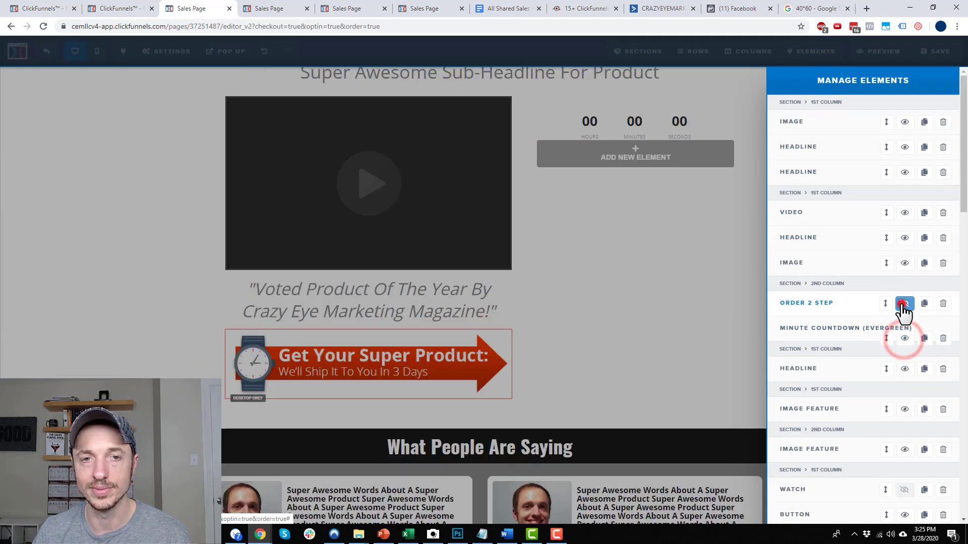
pyautogui.click(903, 302)
pyautogui.click(729, 353)
pyautogui.scroll(-2, 705, 393)
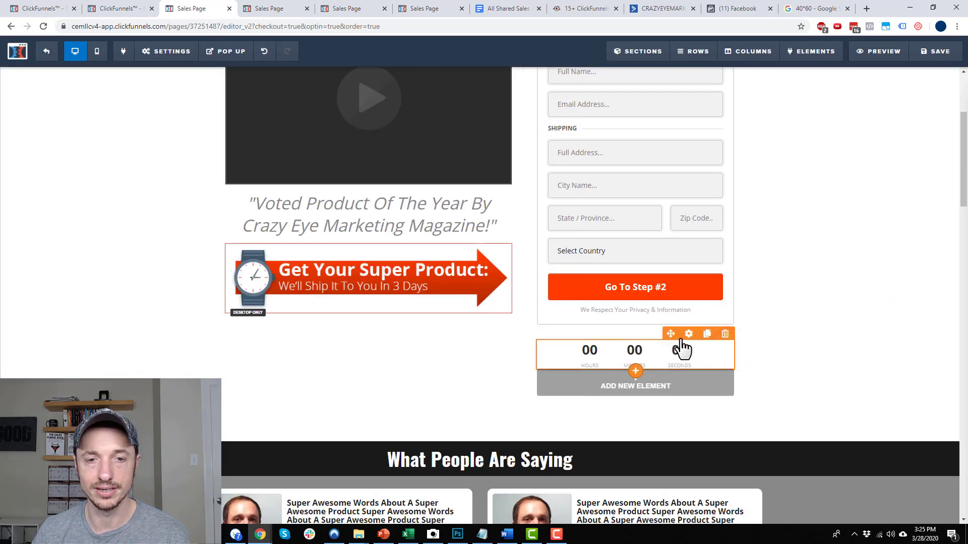
# Step: Confirm the countdown's Show These list targets only the order form, leaving the countdown unchecked
pyautogui.click(698, 332)
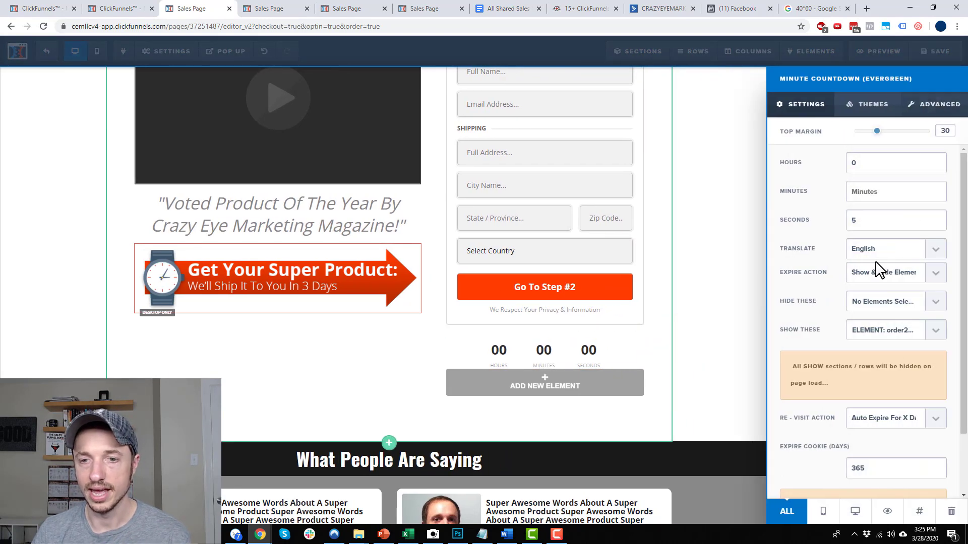
pyautogui.click(892, 328)
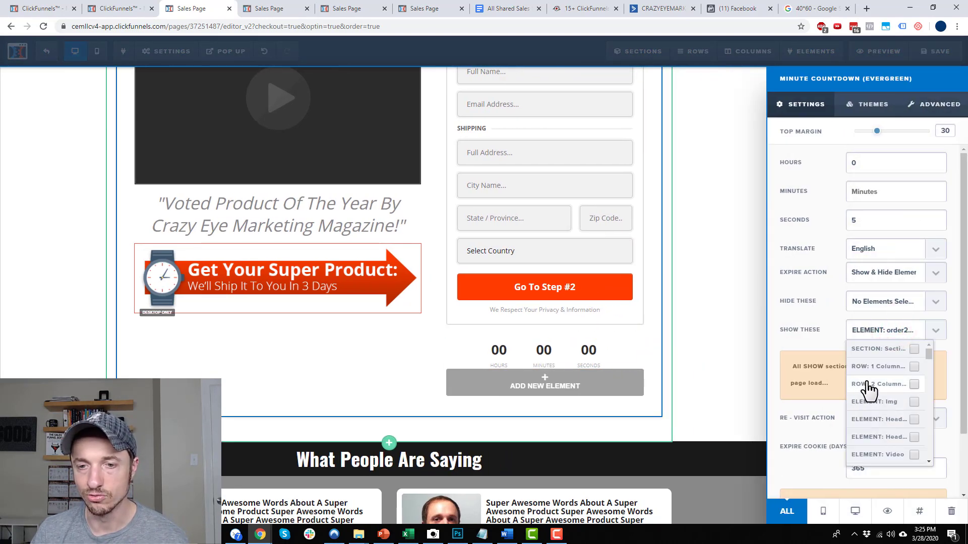
pyautogui.scroll(-1, 880, 396)
pyautogui.scroll(-3, 880, 401)
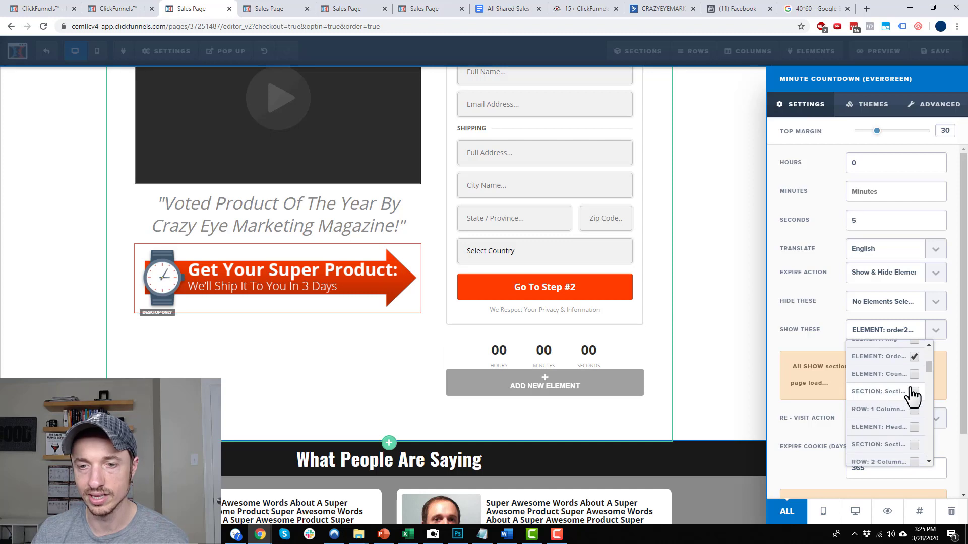
pyautogui.click(913, 374)
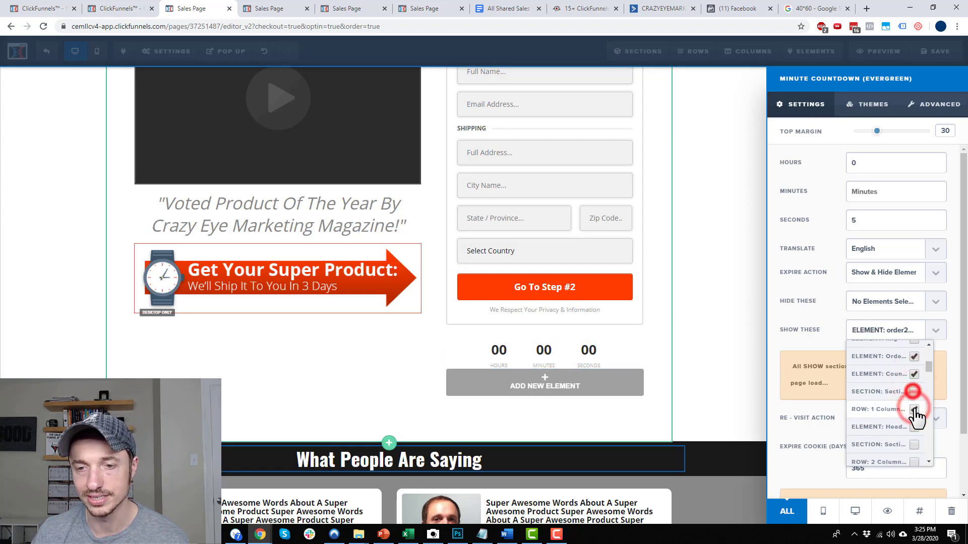
pyautogui.click(914, 375)
pyautogui.click(778, 304)
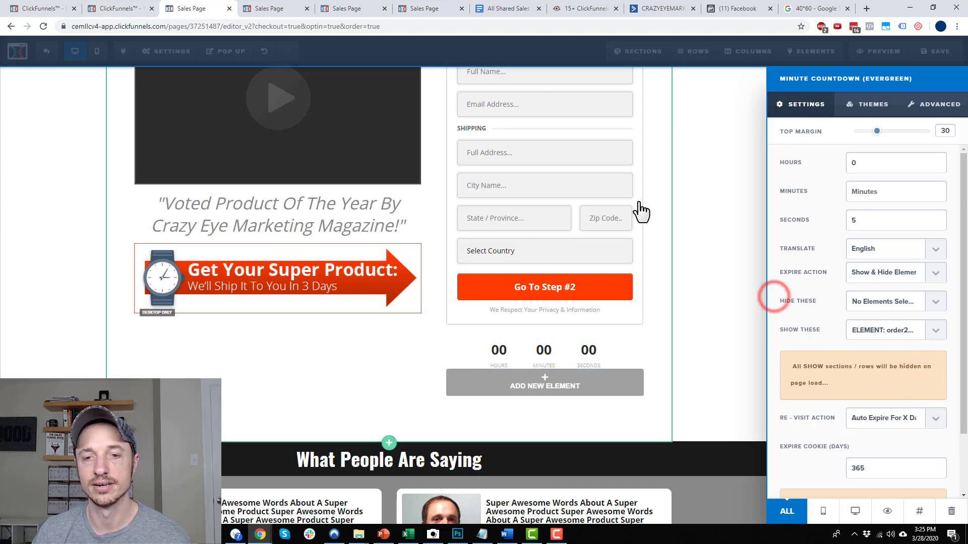
pyautogui.click(596, 212)
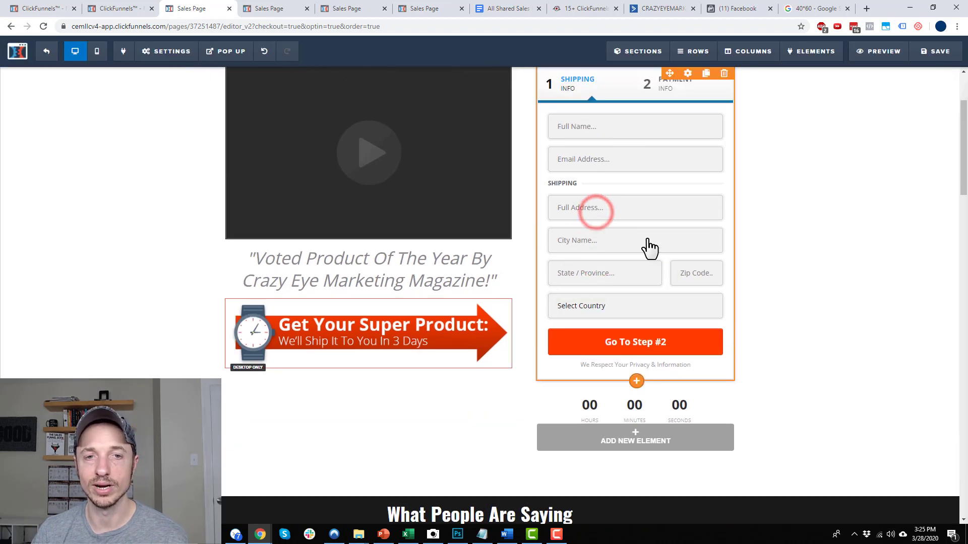
# Step: Hide the two-step order form from its settings panel, leaving only the countdown timer visible
pyautogui.scroll(2, 655, 227)
pyautogui.click(686, 120)
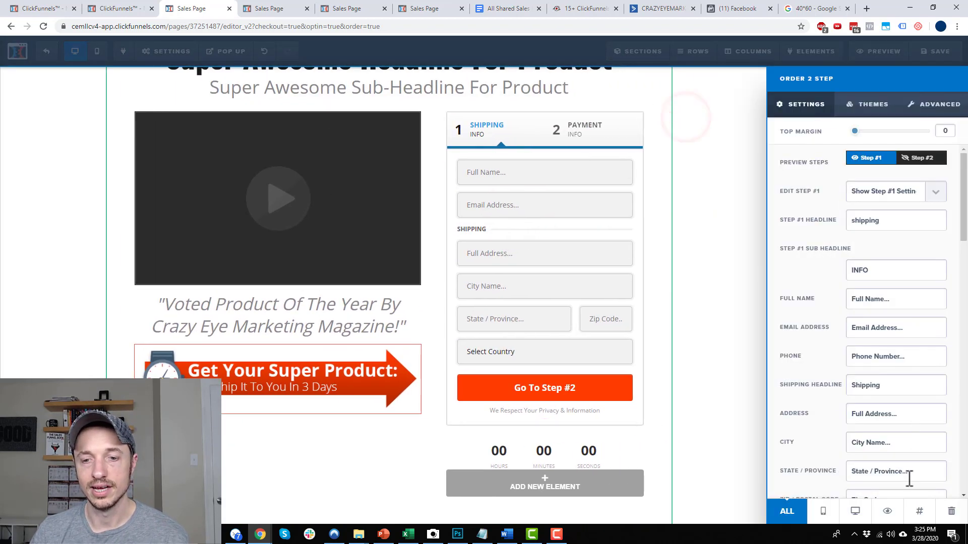
pyautogui.click(887, 517)
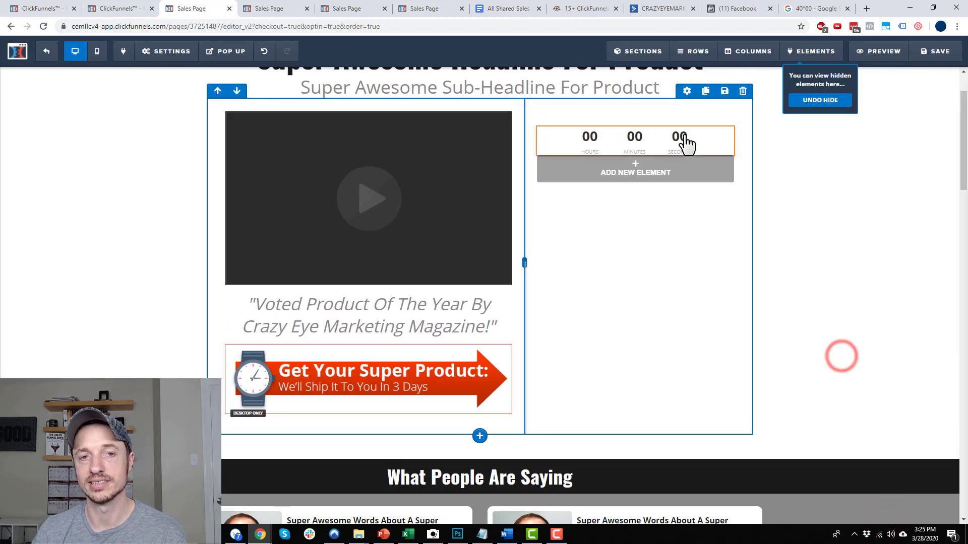